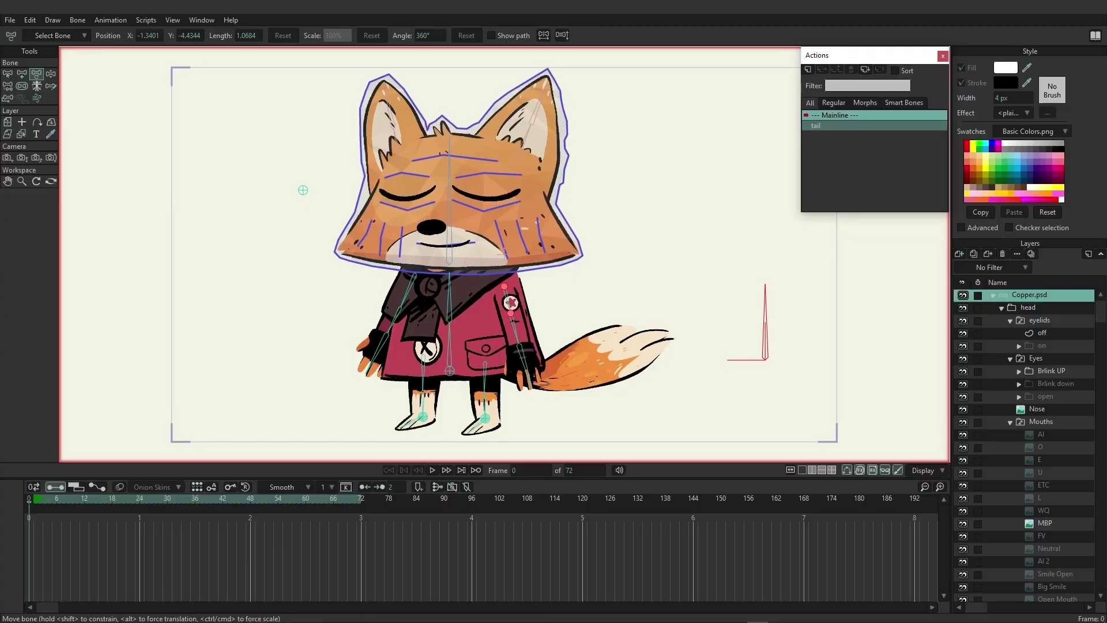
Step: Test-bend the tail bone at frame 9, then delete the test keyframes and return to frame 0
left_click(678, 354)
left_click(71, 502)
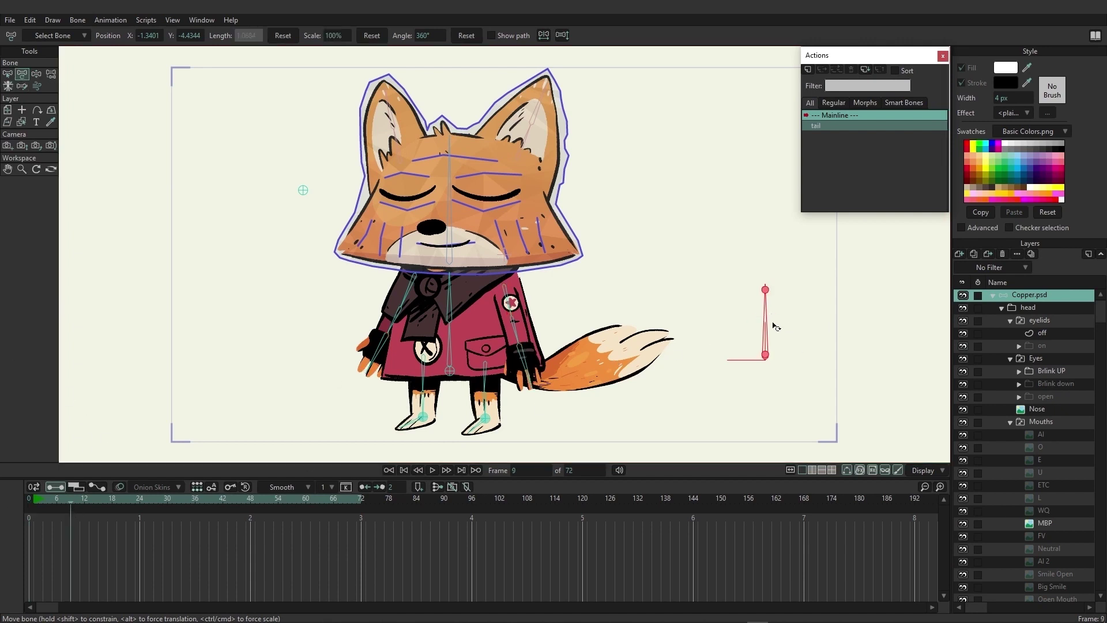
left_click_drag(767, 321, 757, 327)
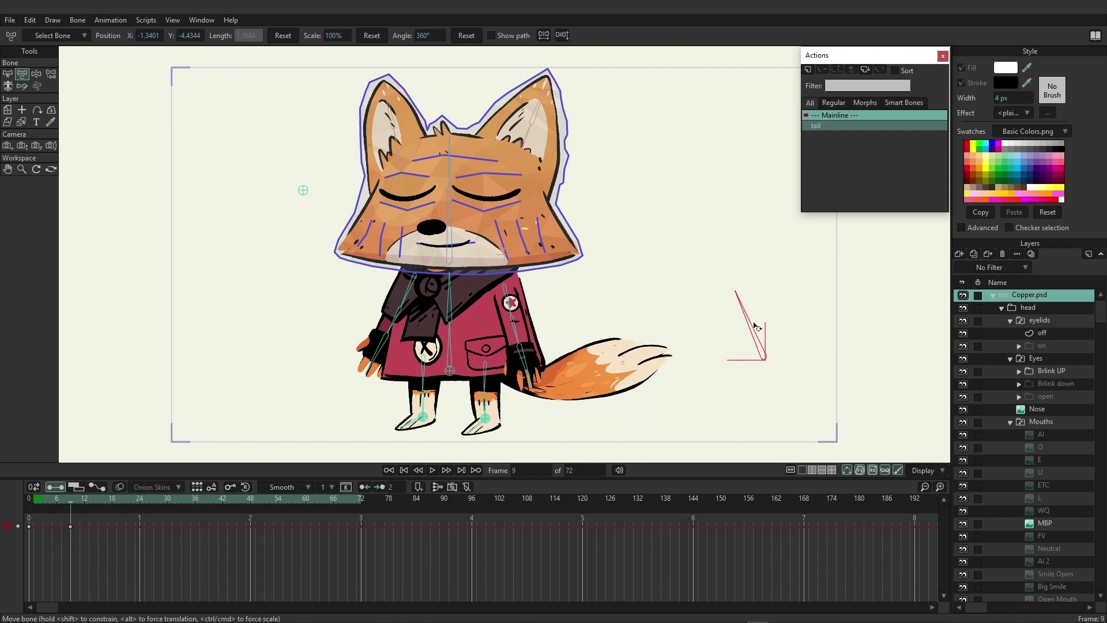
left_click_drag(757, 327, 777, 303)
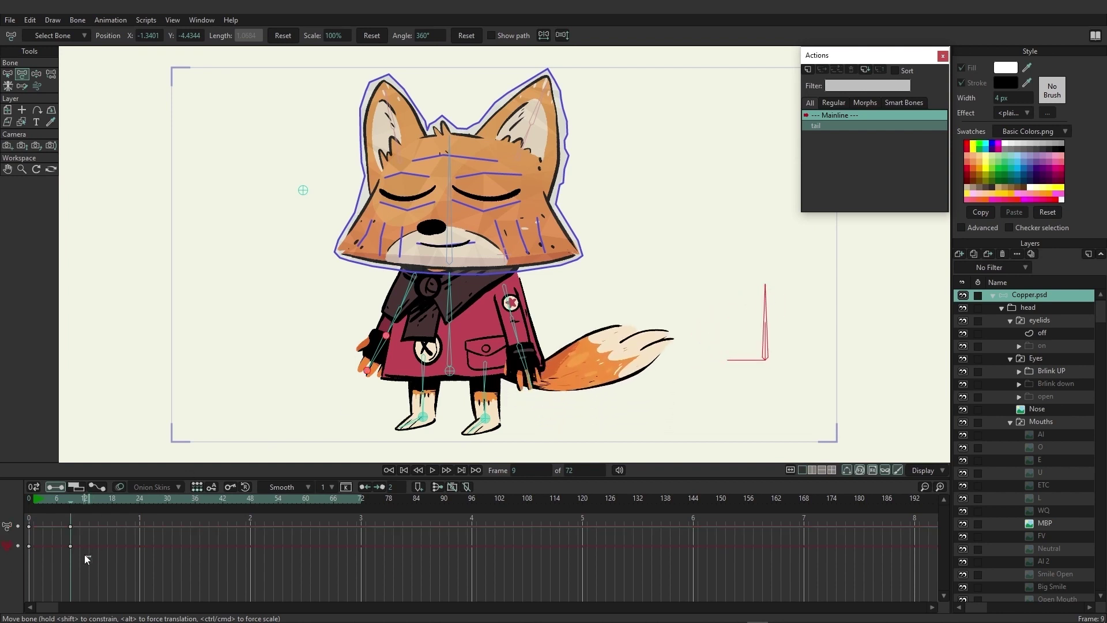
left_click_drag(85, 557, 63, 524)
key("Delete")
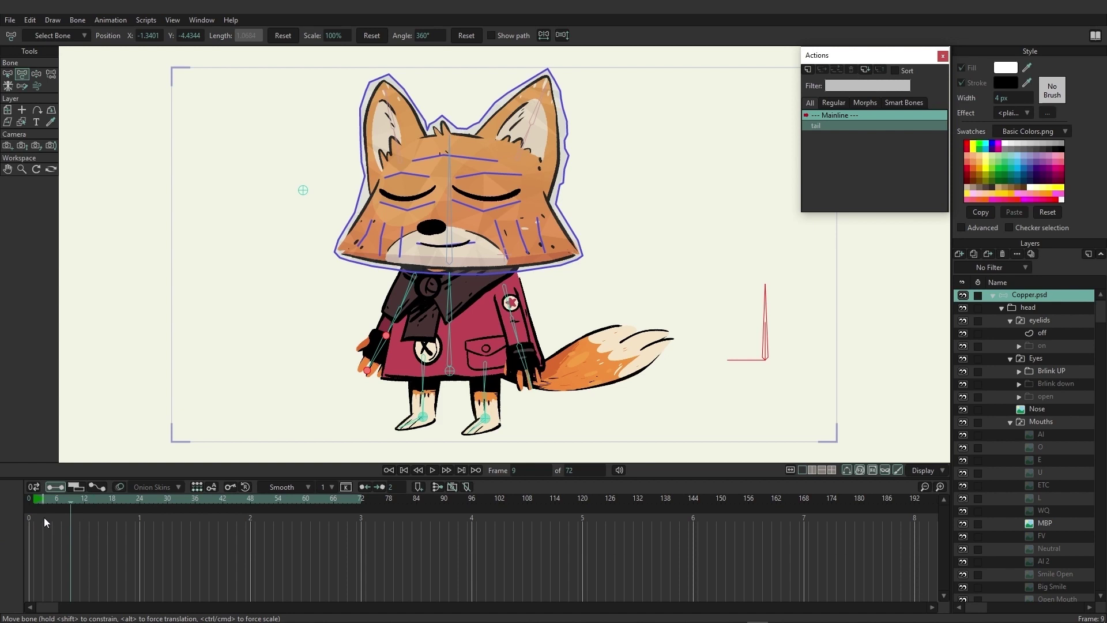
left_click(29, 497)
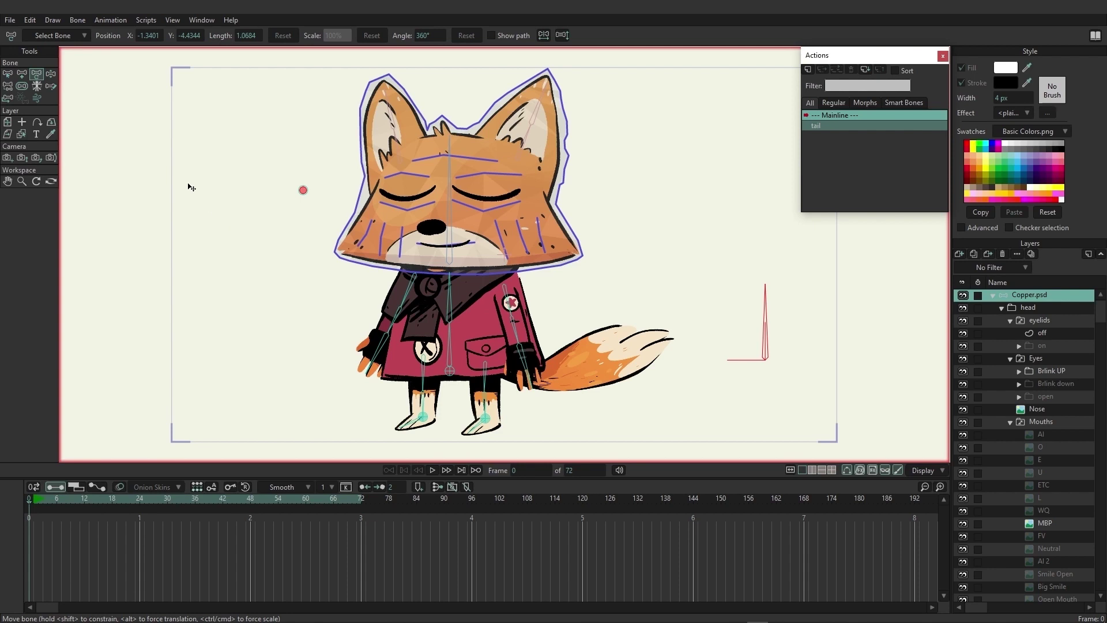
Step: Draw a new horizontal bone right of the fox's head and name it 'head u-d'
left_click(7, 74)
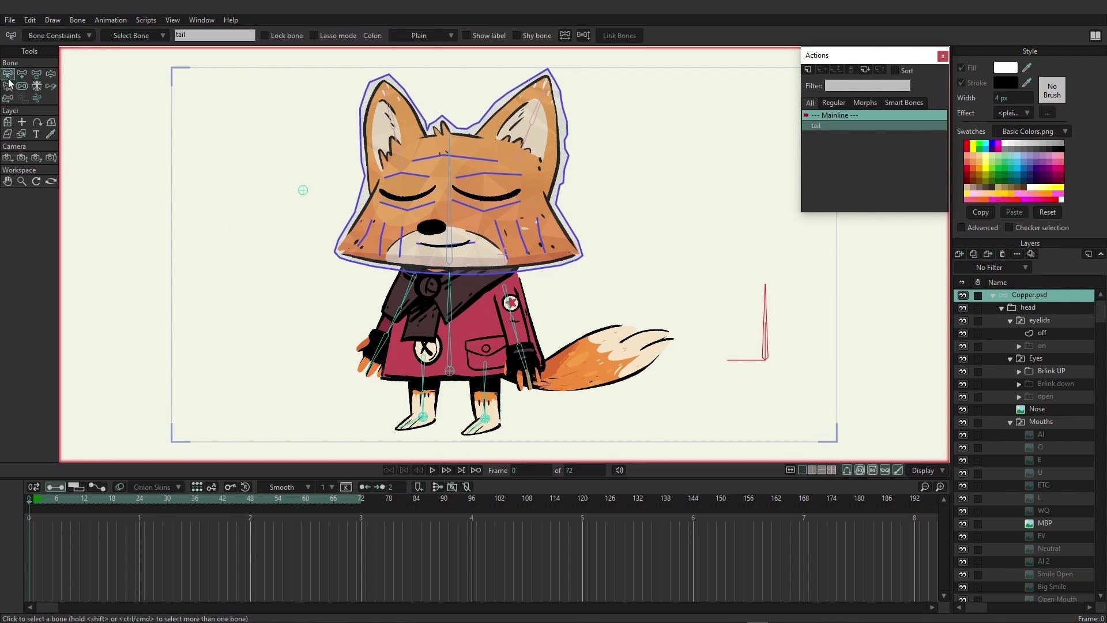
left_click(450, 182)
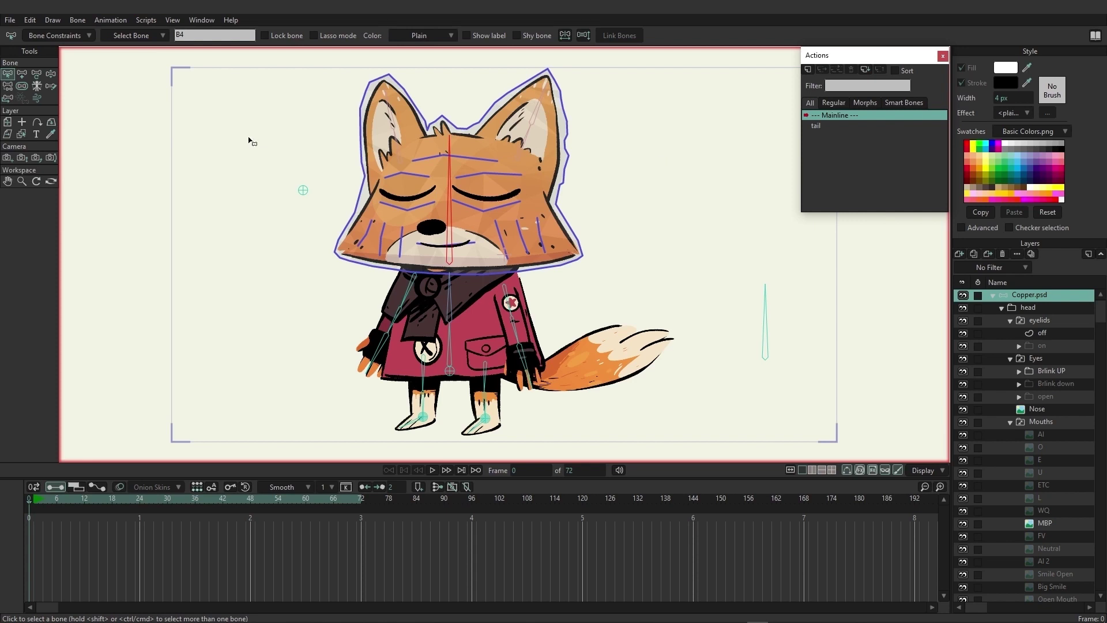
left_click(24, 78)
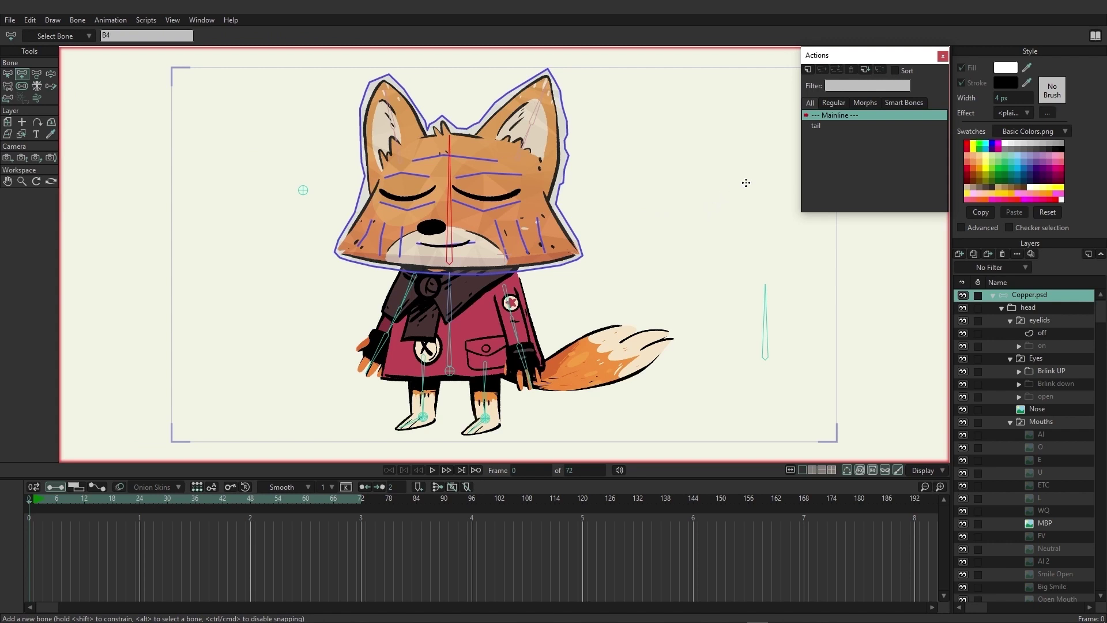
left_click_drag(746, 183, 651, 183)
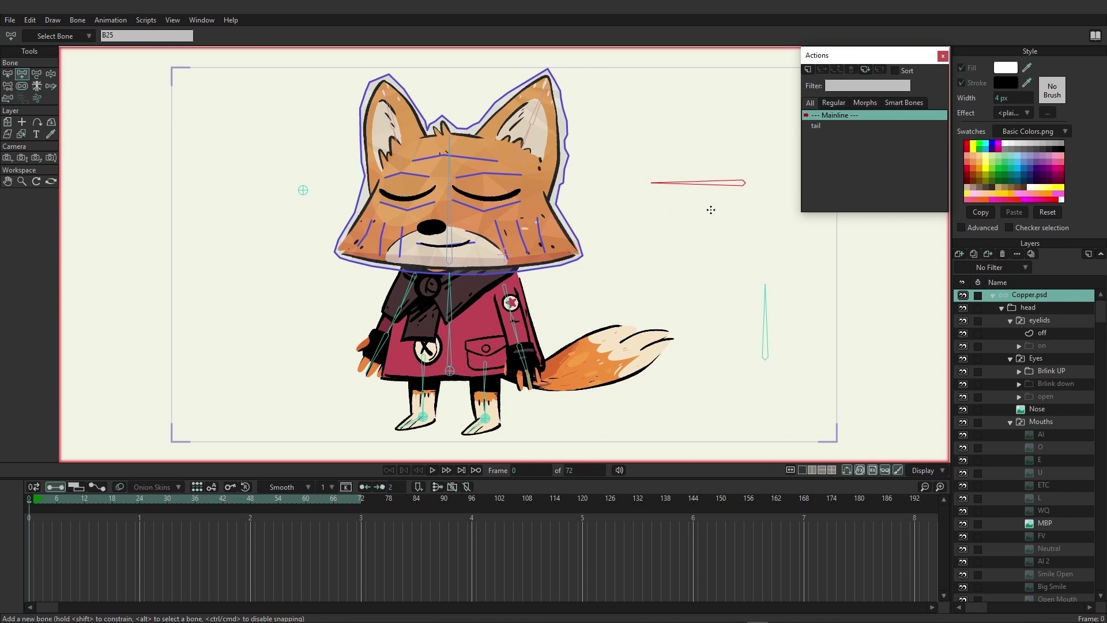
double_click(161, 33)
type("head u-")
type("d")
key("Return")
Step: Enable angle constraints on the head u-d bone with minimum -90 and maximum 90
left_click(8, 76)
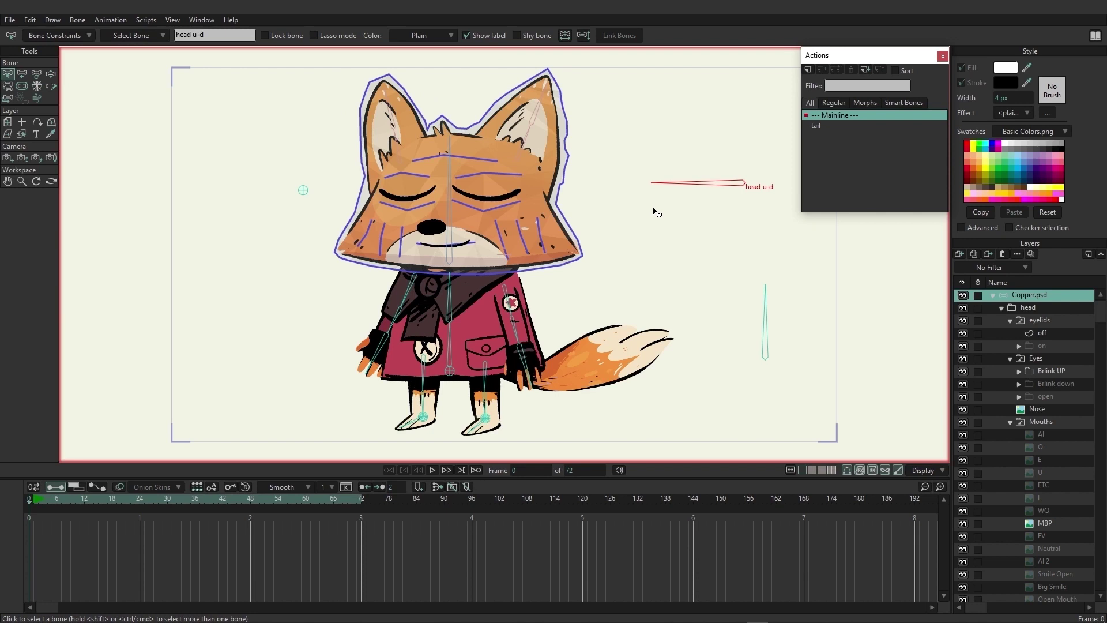
left_click(88, 37)
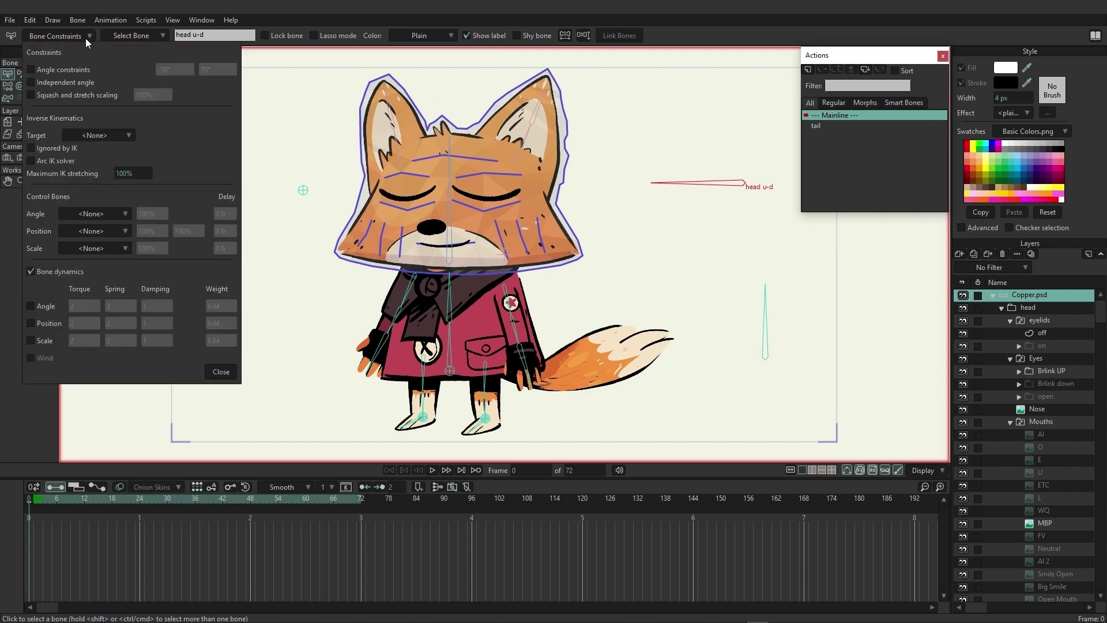
left_click(69, 68)
left_click(164, 70)
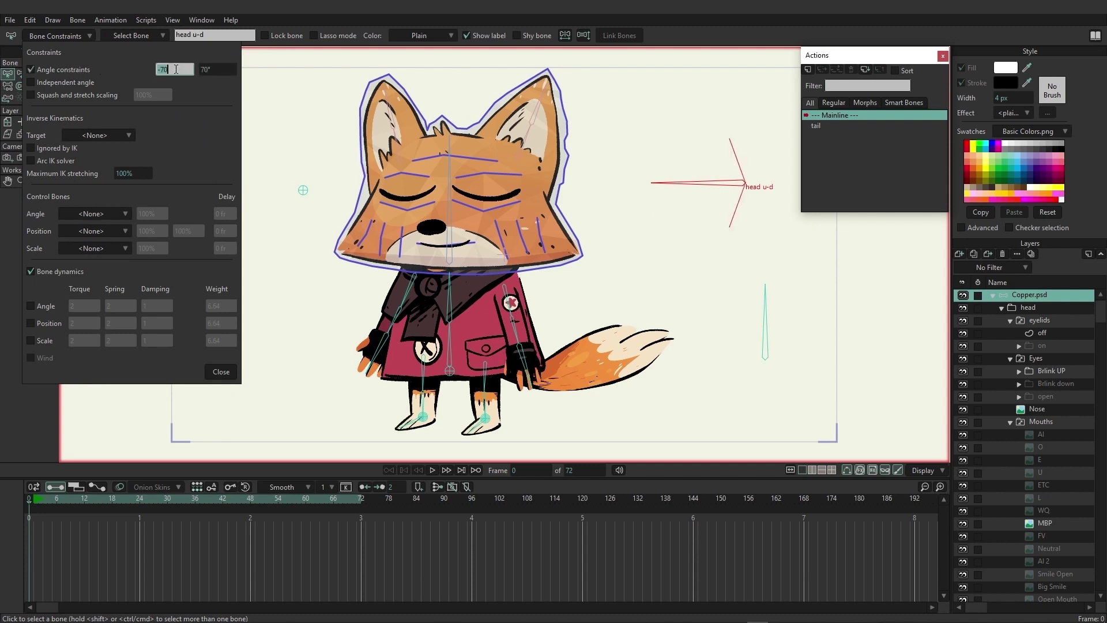
type("-90")
key("Tab")
type("90")
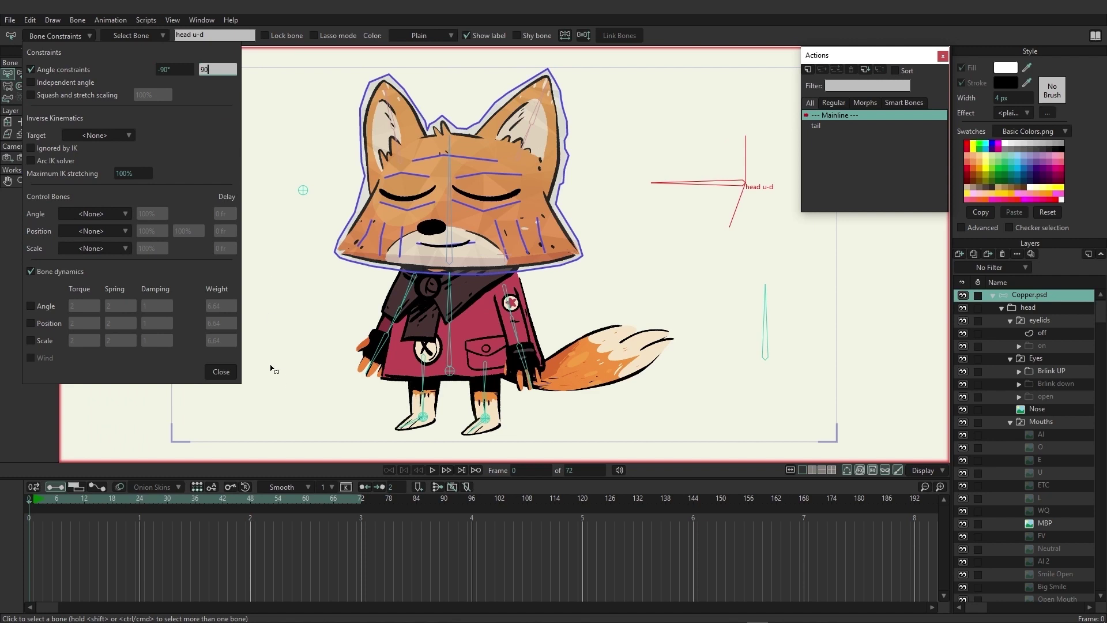
left_click(221, 371)
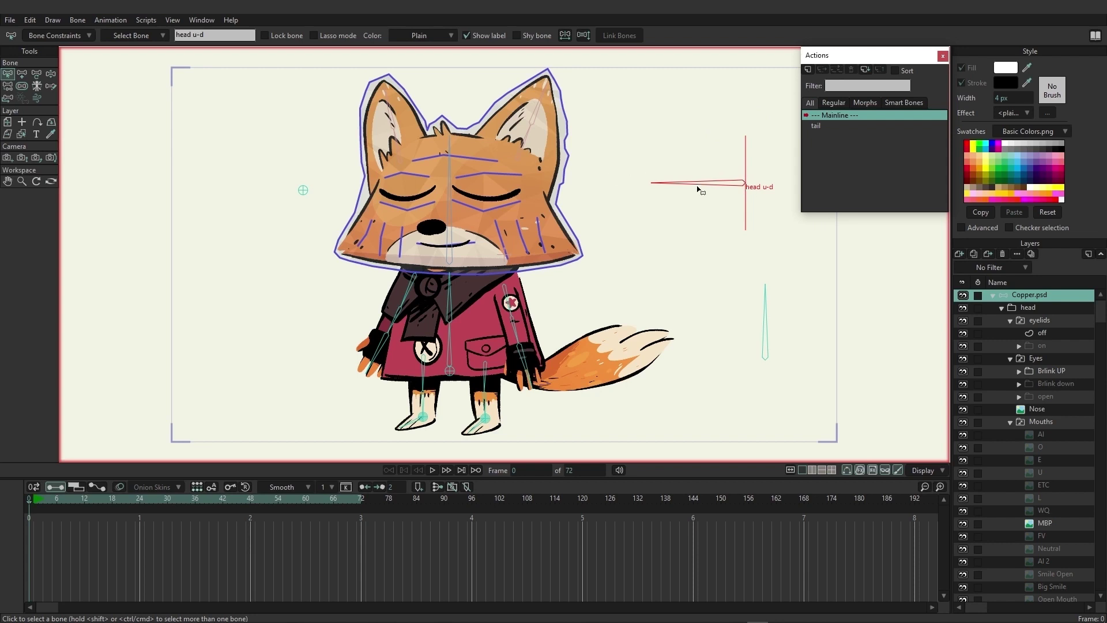
Step: Create a new action named 'head u-d' and dock the Actions panel at the far right
left_click_drag(841, 63, 815, 66)
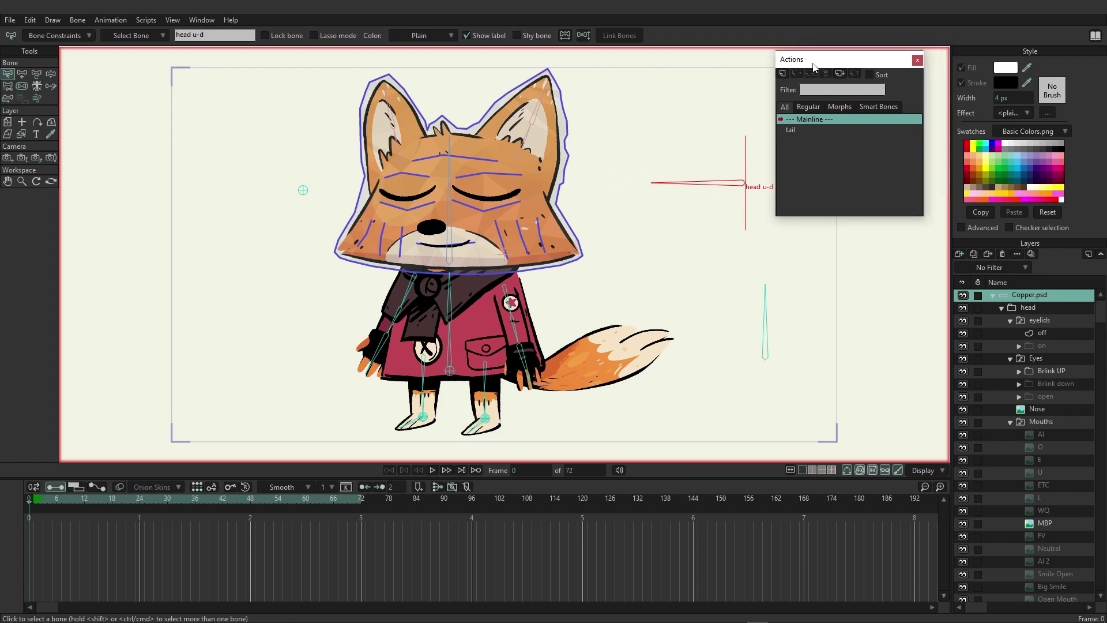
left_click(784, 73)
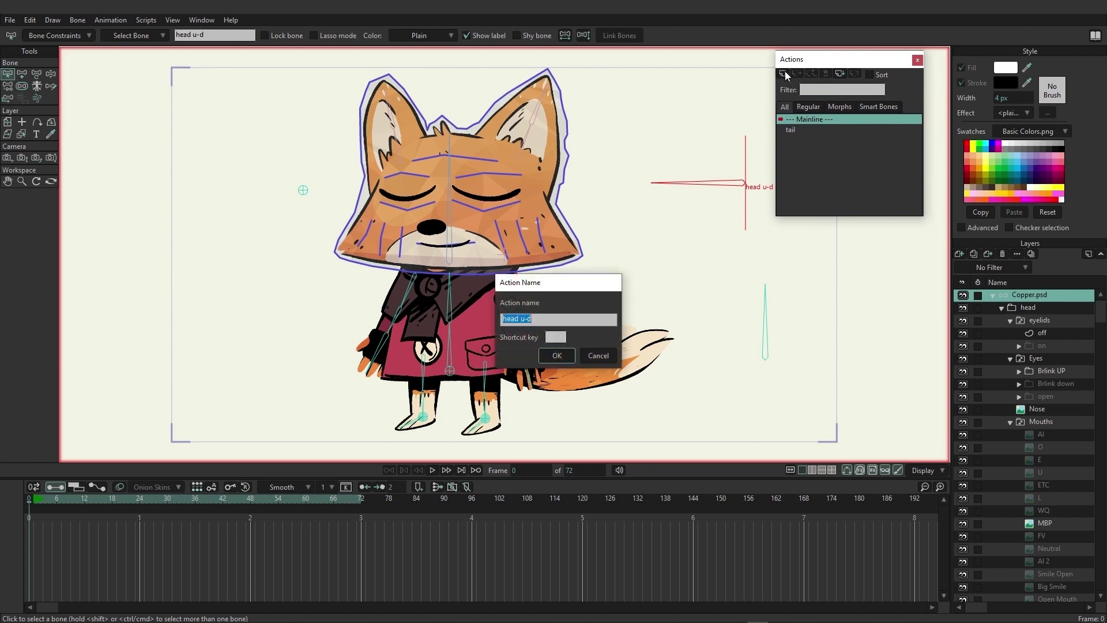
left_click_drag(562, 286, 634, 134)
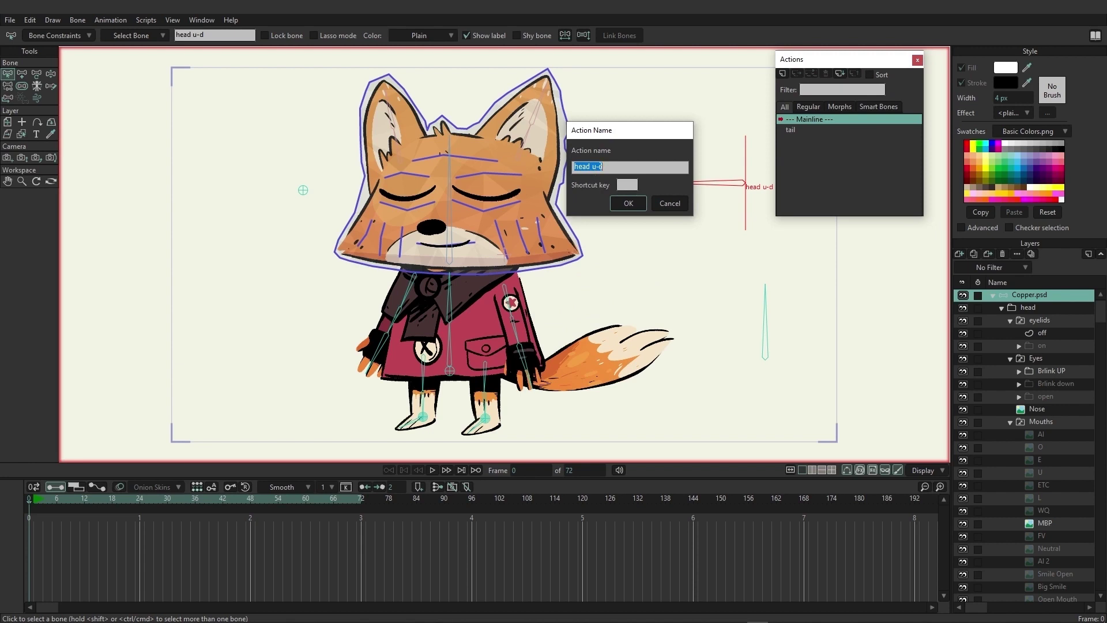
left_click(629, 203)
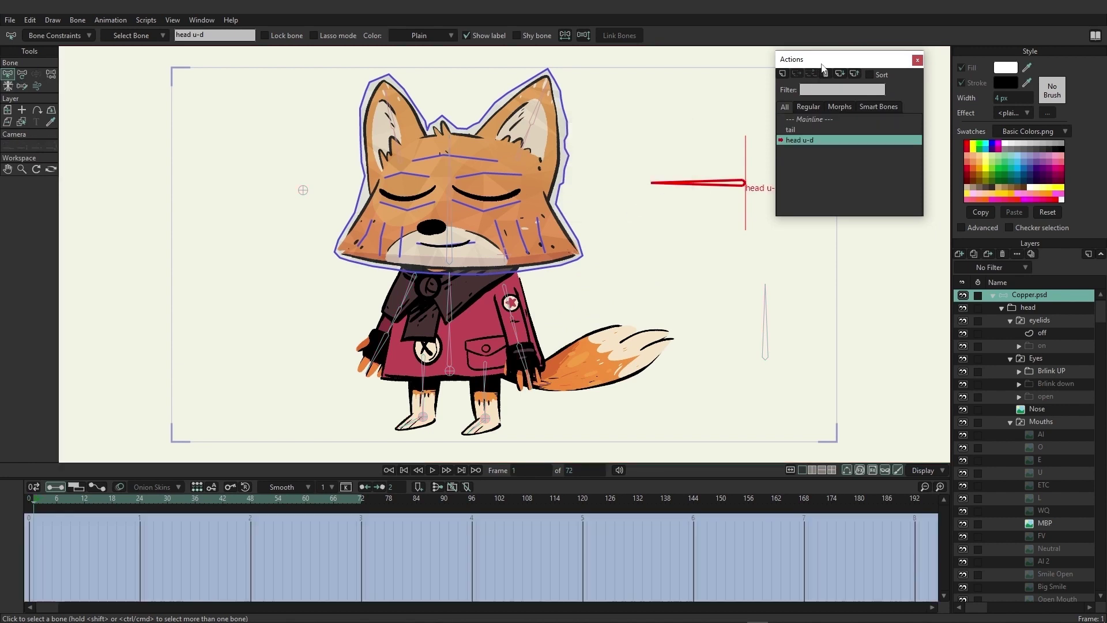
left_click_drag(824, 63, 1011, 115)
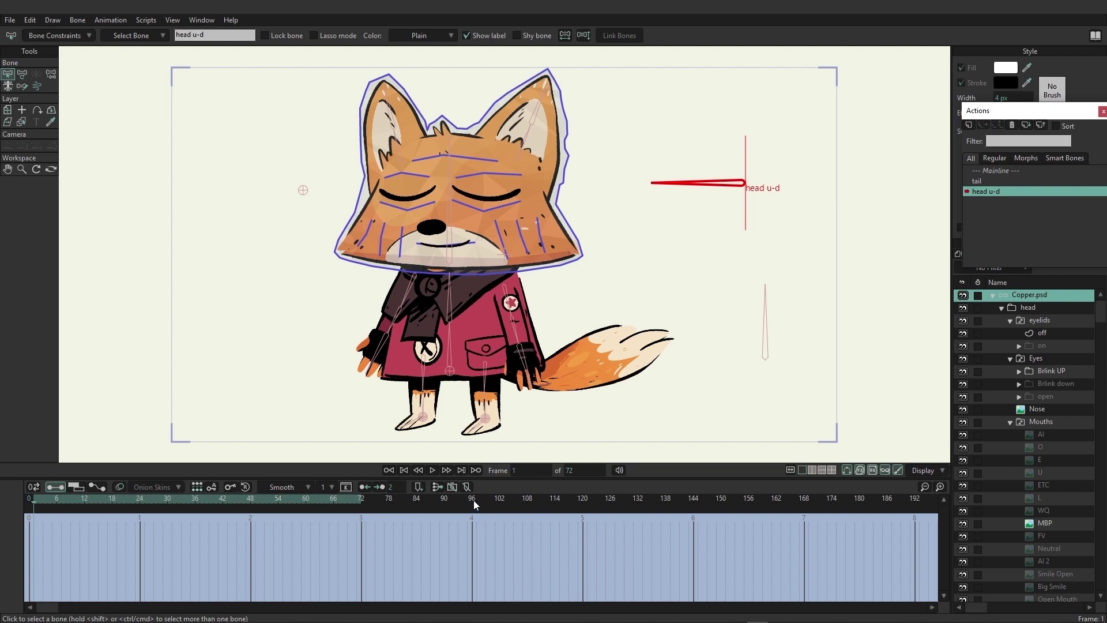
Step: Rotate the head u-d bone downward at frame 12 to warp the head
left_click(84, 500)
left_click(22, 73)
mouse_move(692, 185)
left_mouse_down()
mouse_move(729, 236)
mouse_move(774, 252)
left_mouse_up()
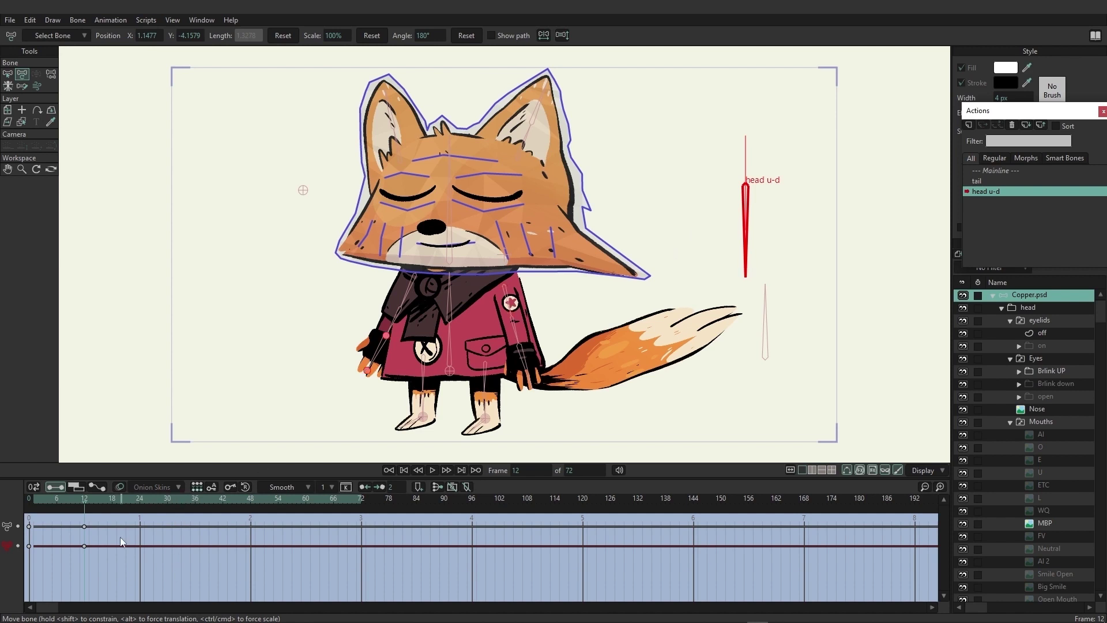
Step: Set the scene's end frame to 96, move the pose keys to frame 96, and scrub to check
left_click(582, 472)
type("96")
key("Return")
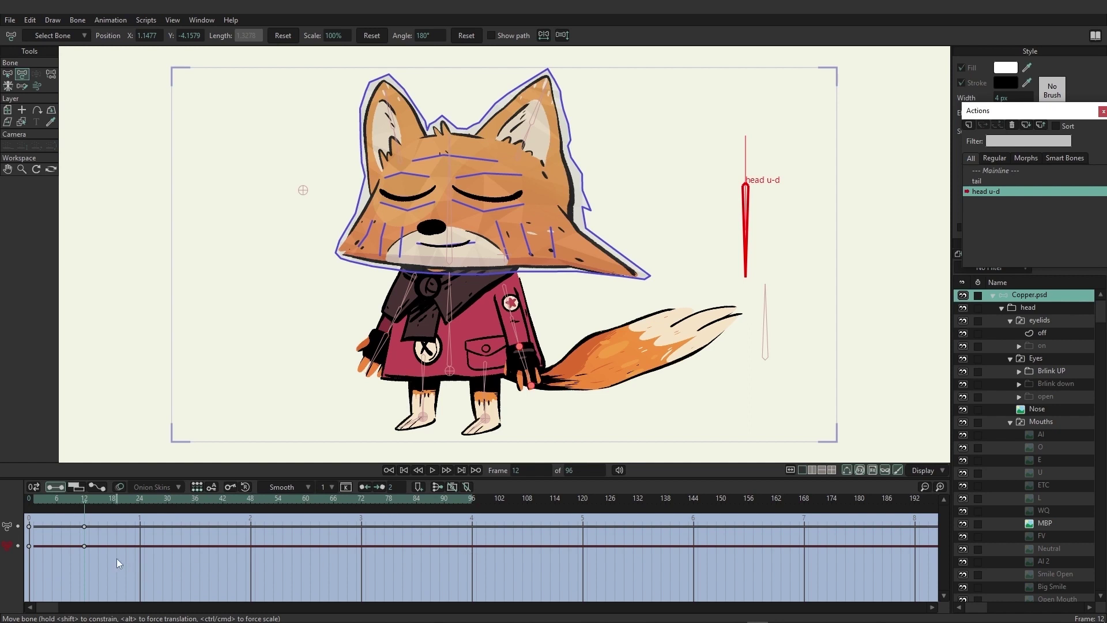
left_click_drag(83, 525, 87, 528)
mouse_move(89, 525)
left_mouse_down()
mouse_move(473, 513)
mouse_move(49, 497)
mouse_move(462, 499)
mouse_move(68, 501)
mouse_move(78, 511)
left_mouse_up()
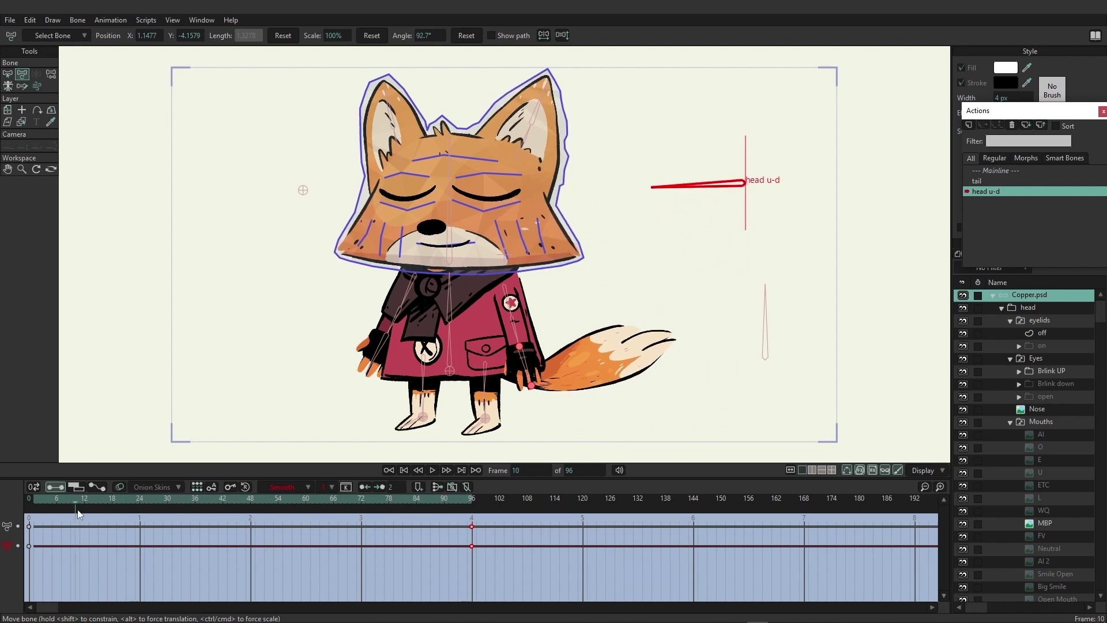
mouse_move(135, 493)
left_mouse_down()
mouse_move(121, 497)
mouse_move(341, 494)
mouse_move(177, 496)
mouse_move(338, 491)
mouse_move(165, 512)
mouse_move(188, 515)
mouse_move(29, 520)
left_mouse_up()
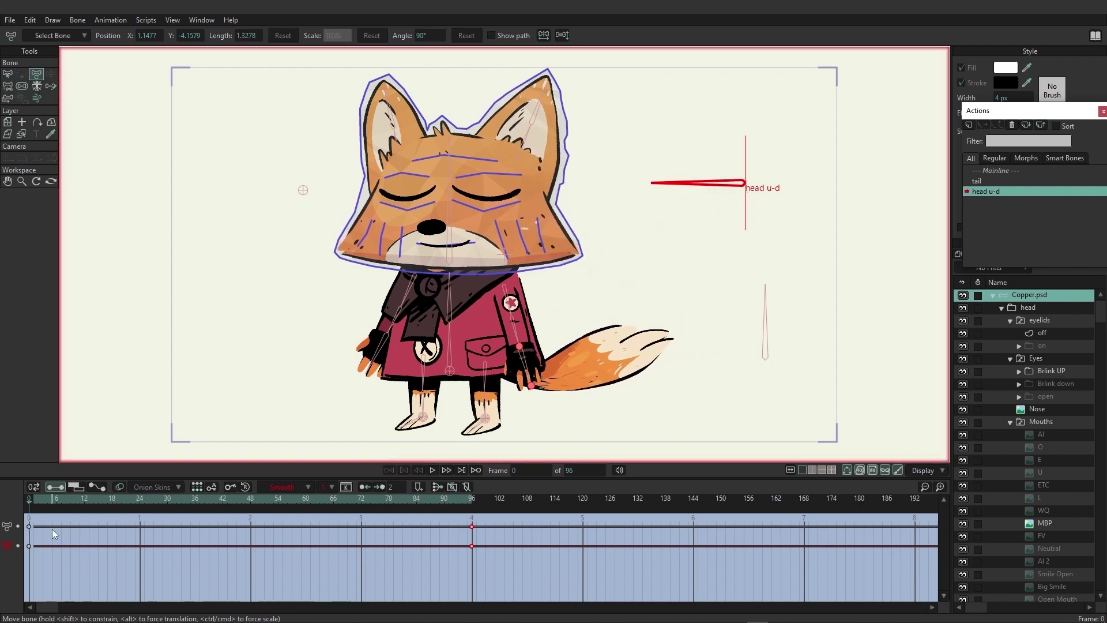
Step: Reduce the head u-d bone's strength to 0 and scrub the action to check it
left_click(22, 86)
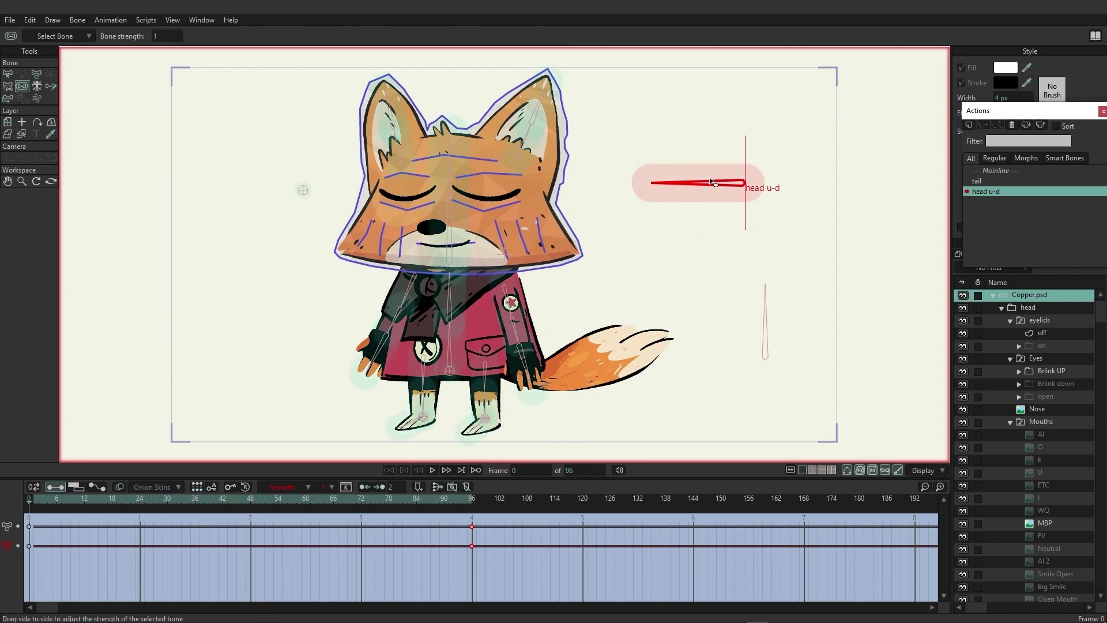
left_click_drag(722, 189, 594, 196)
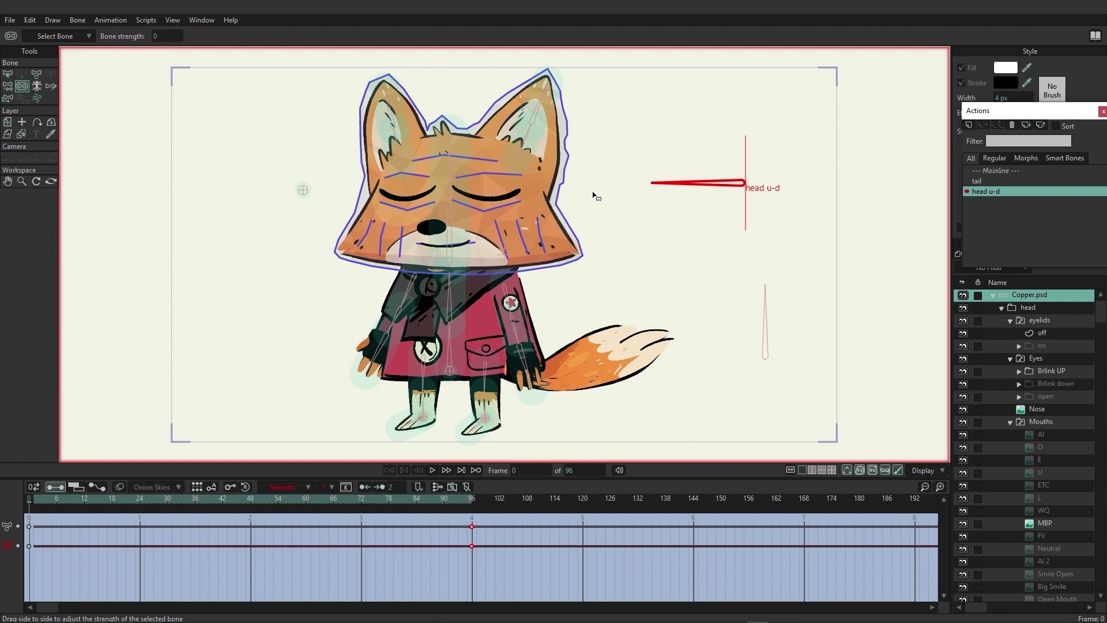
mouse_move(58, 500)
left_mouse_down()
mouse_move(312, 501)
mouse_move(41, 521)
left_mouse_up()
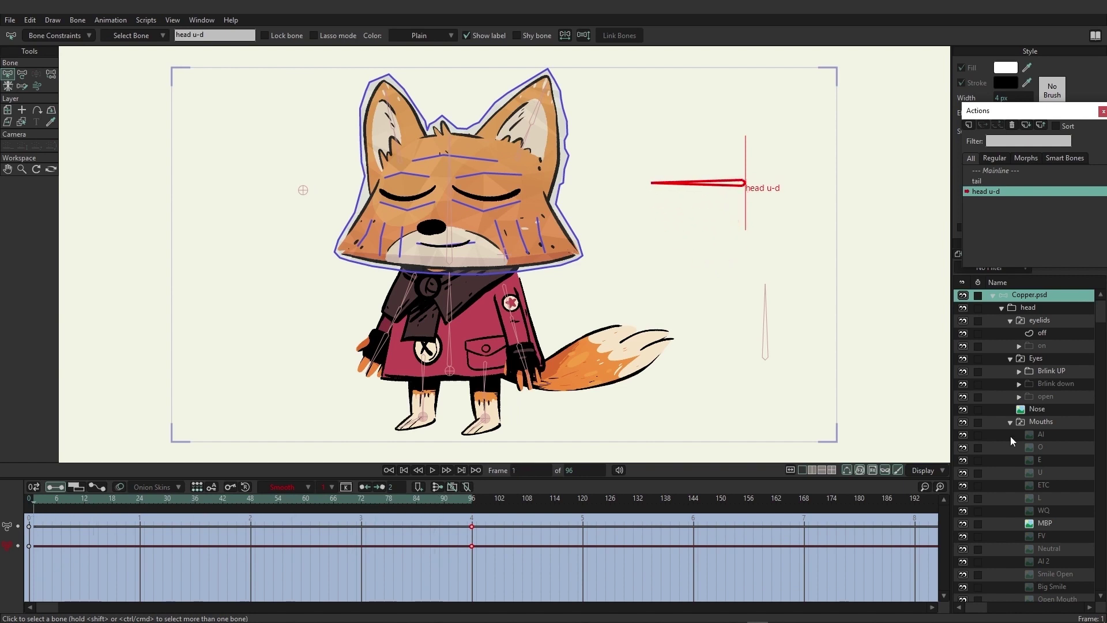
Step: At frame 96 on the head (Warp) layer, magnet the left cheek, nose, mouth and right cheek down
scroll(1066, 524, "down", 5)
scroll(1066, 525, "down", 5)
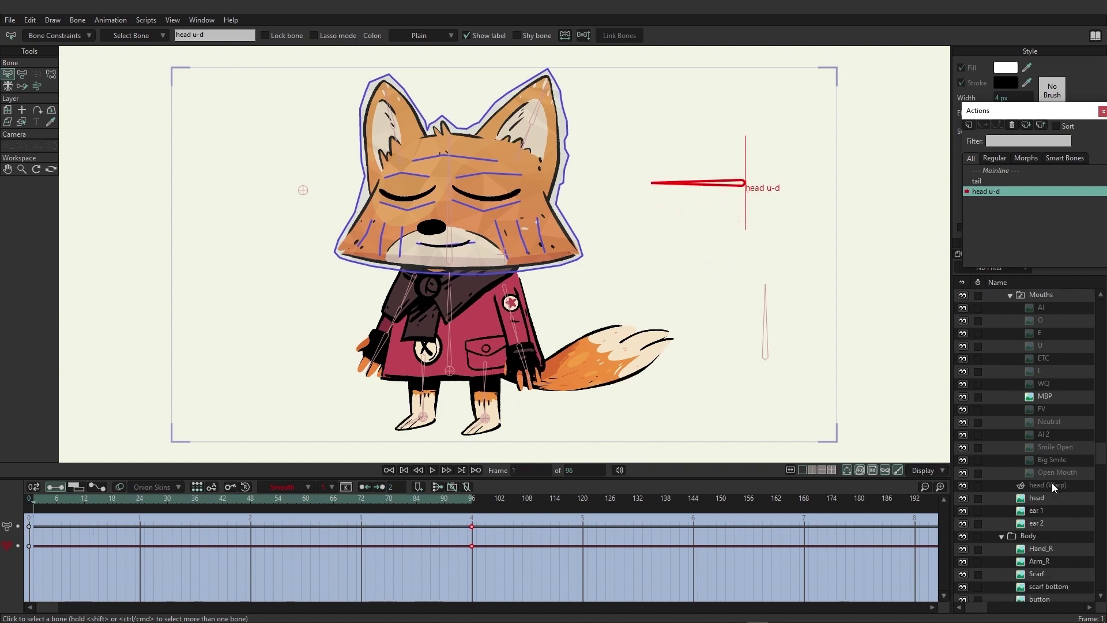
left_click(1052, 485)
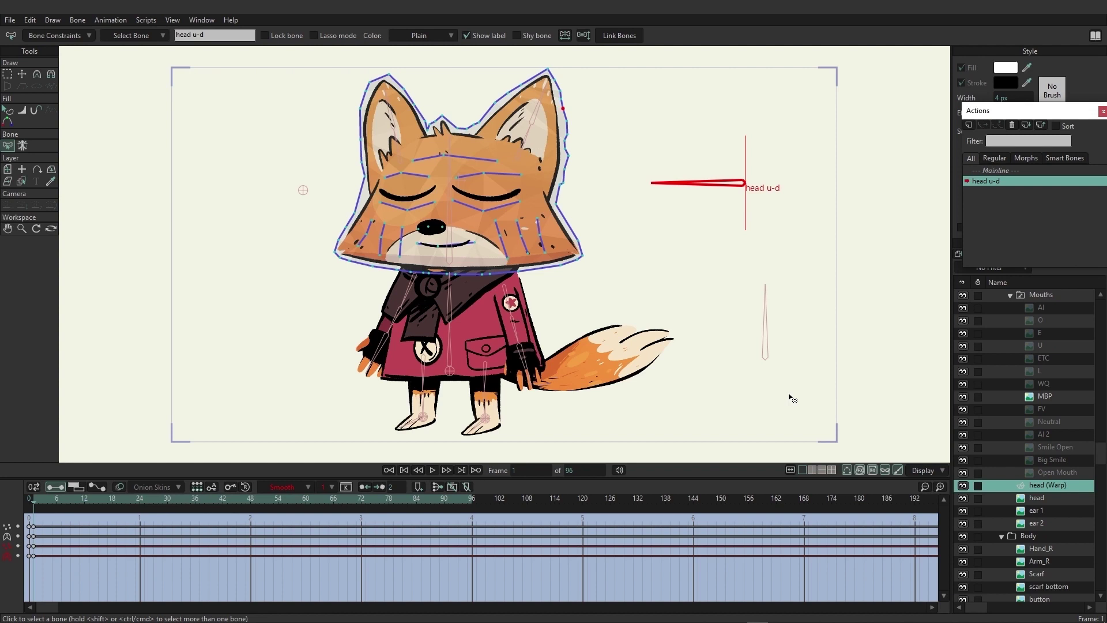
left_click(473, 504)
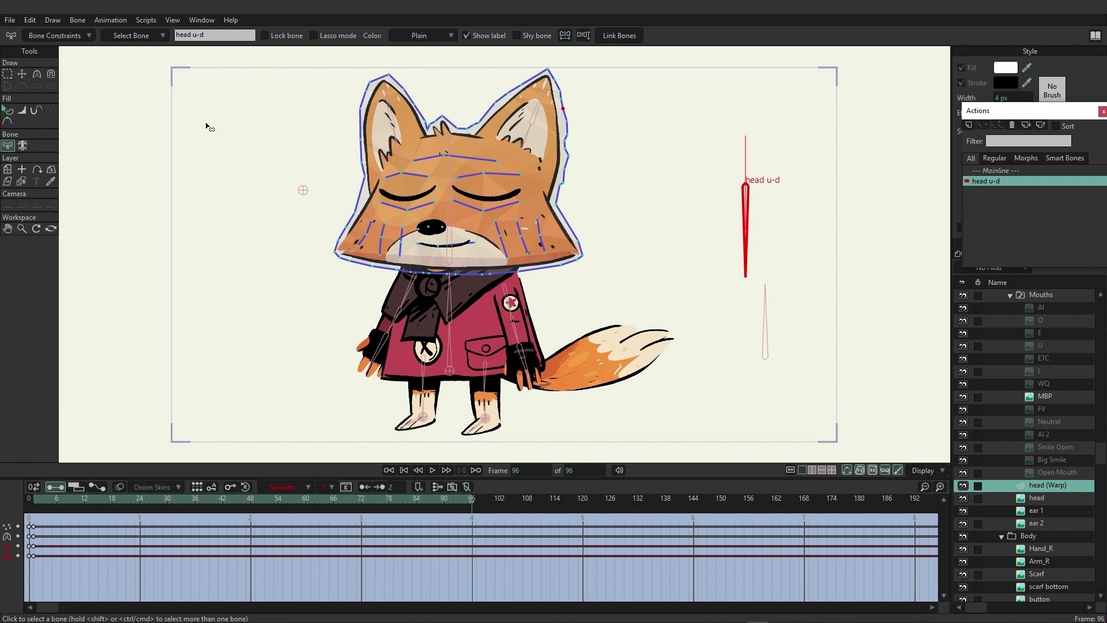
left_click(52, 75)
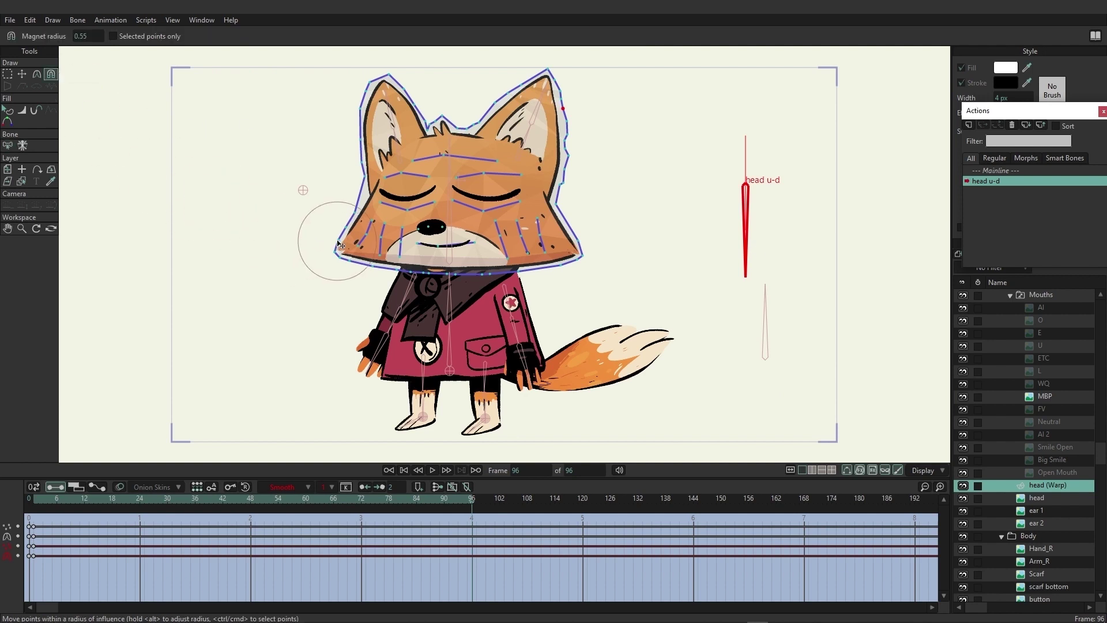
left_click_drag(347, 244, 382, 261)
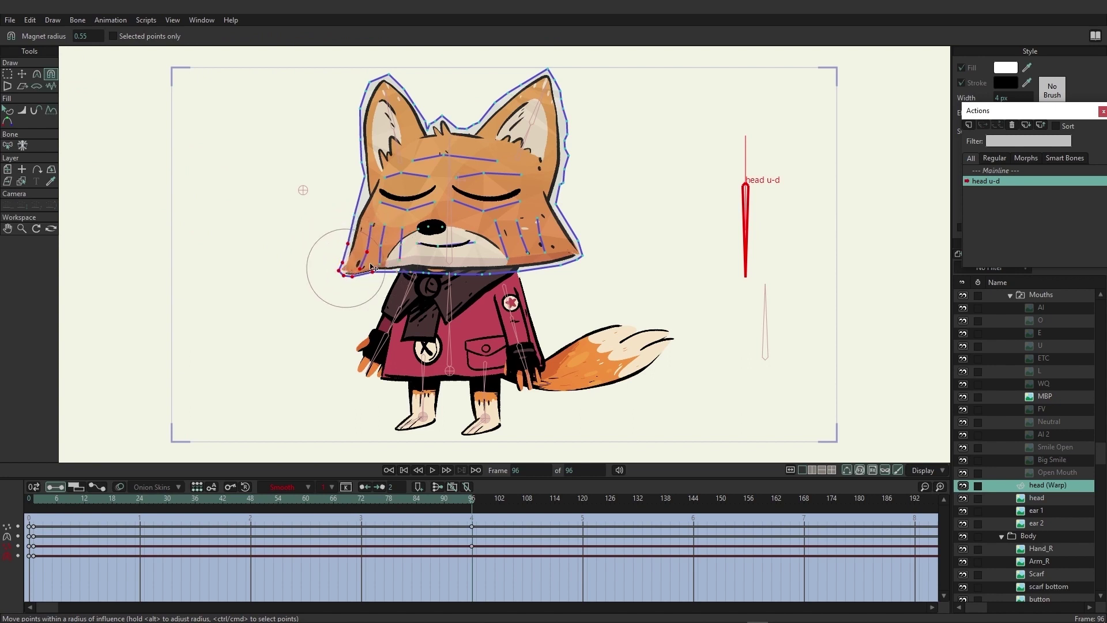
left_click_drag(337, 254, 409, 266)
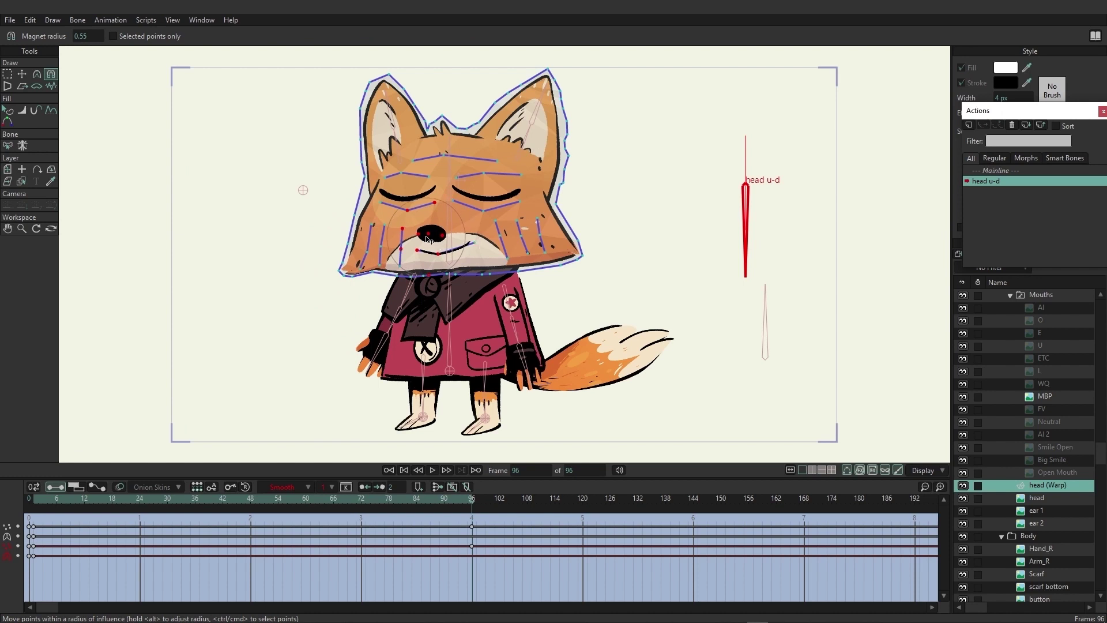
left_click_drag(430, 228, 430, 247)
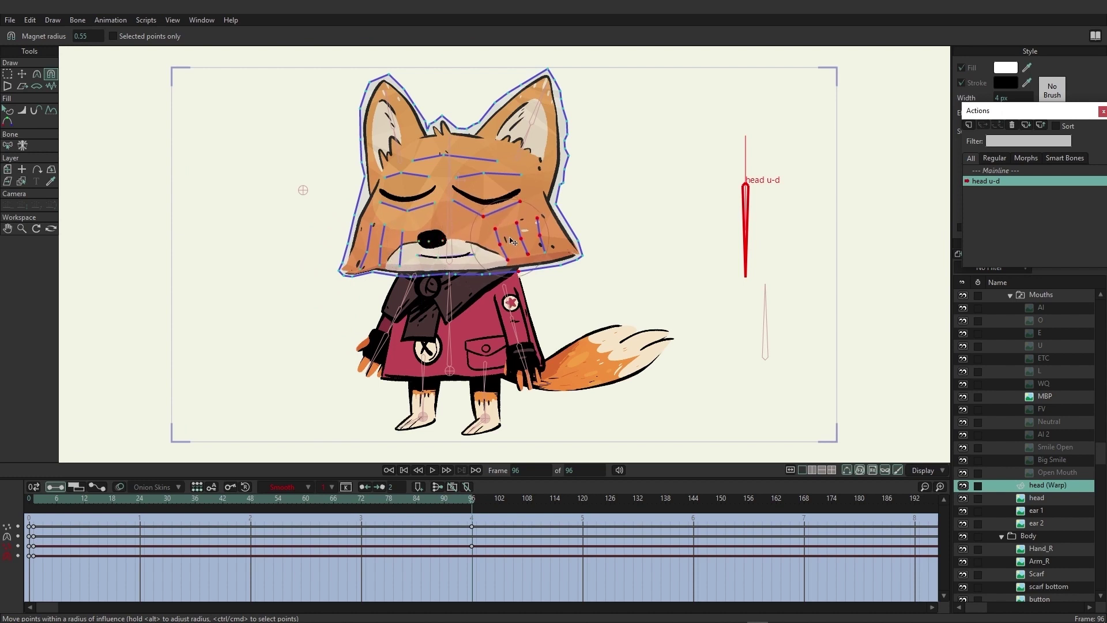
mouse_move(581, 255)
left_mouse_down()
mouse_move(591, 270)
mouse_move(582, 275)
left_mouse_up()
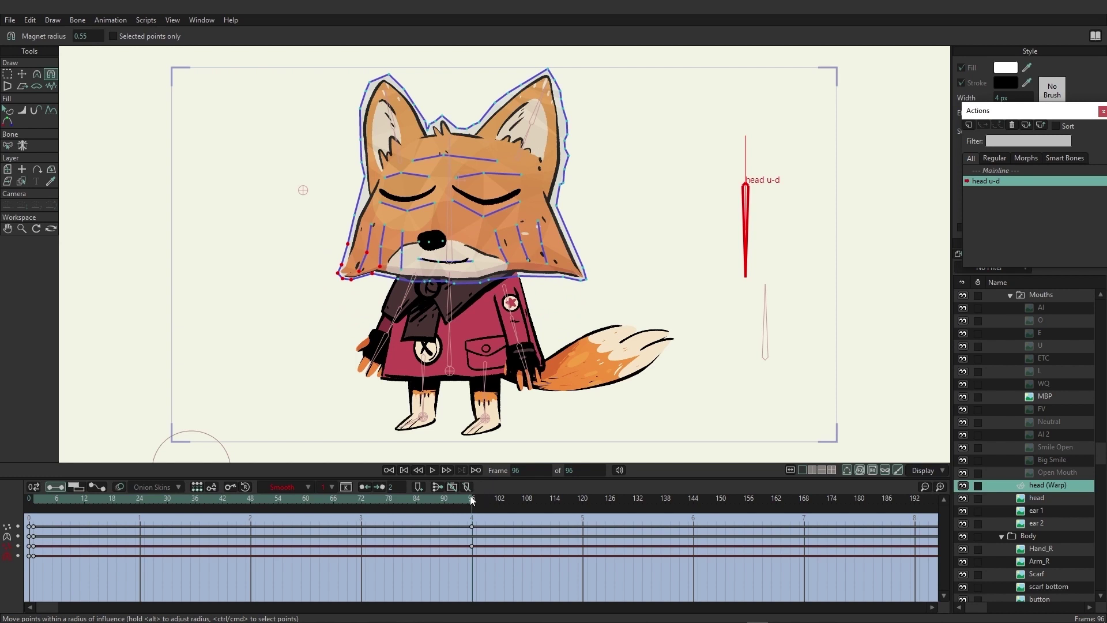
Step: Scrub back, return to frame 96 and play the head warp animation
mouse_move(471, 501)
left_mouse_down()
mouse_move(58, 527)
mouse_move(459, 521)
mouse_move(127, 524)
mouse_move(404, 518)
left_mouse_up()
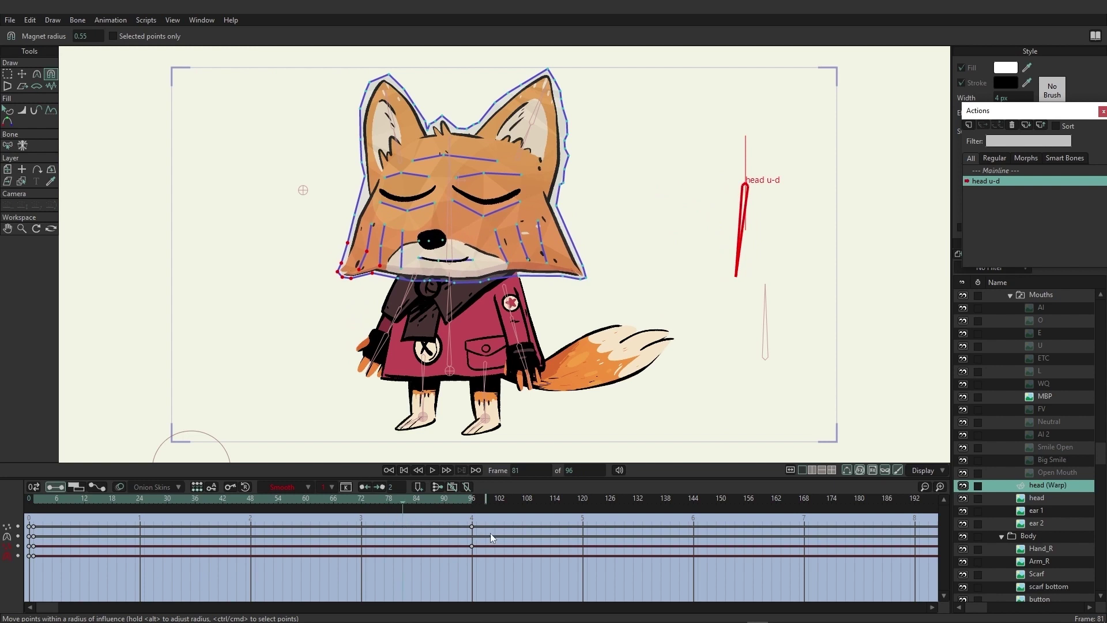
left_click(471, 502)
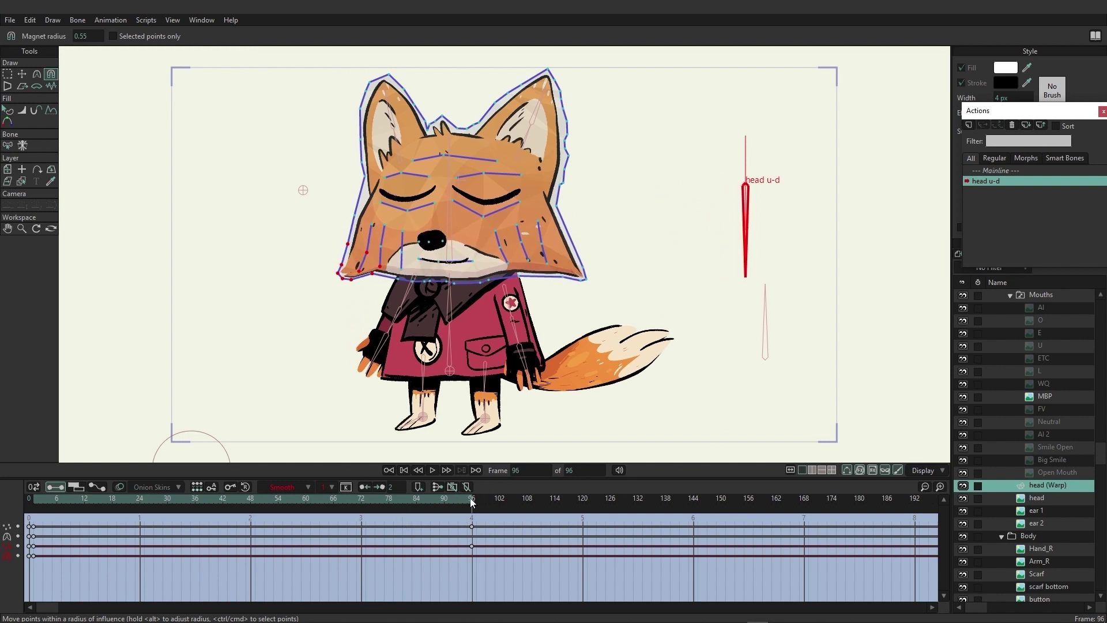
key("space")
Step: Create a new action 'head u-d 2' on the Copper.psd bone layer
double_click(995, 172)
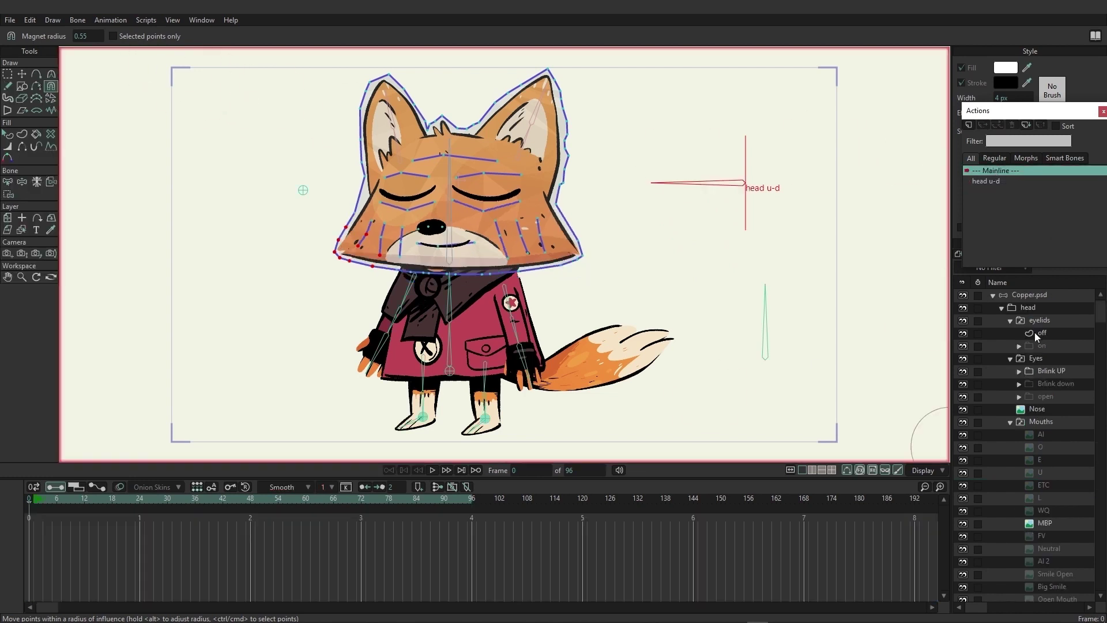
left_click(1039, 295)
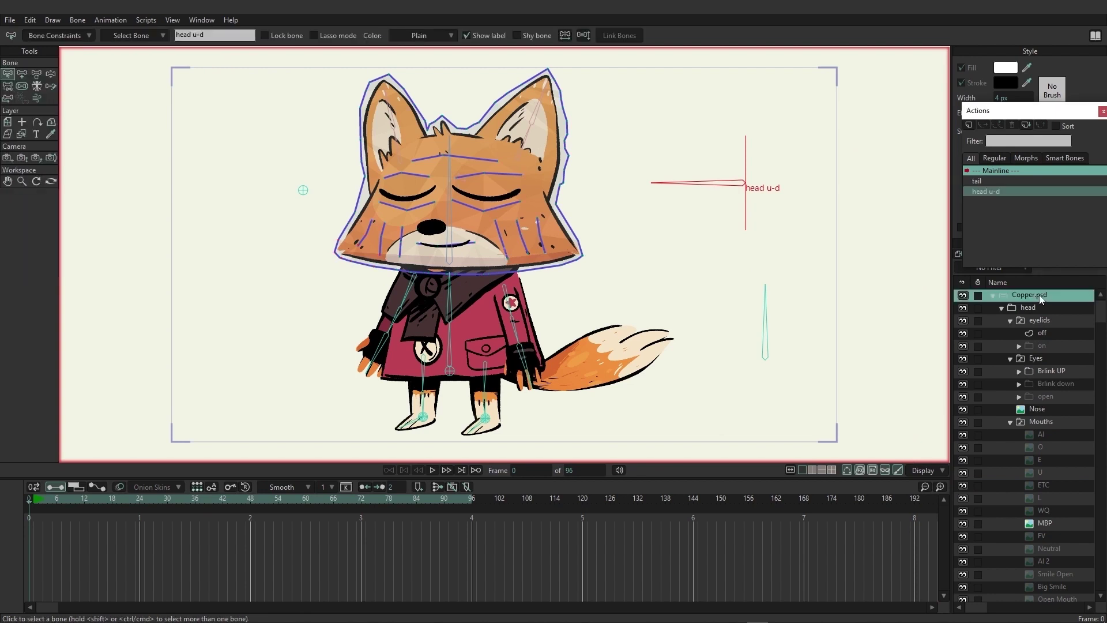
left_click(970, 125)
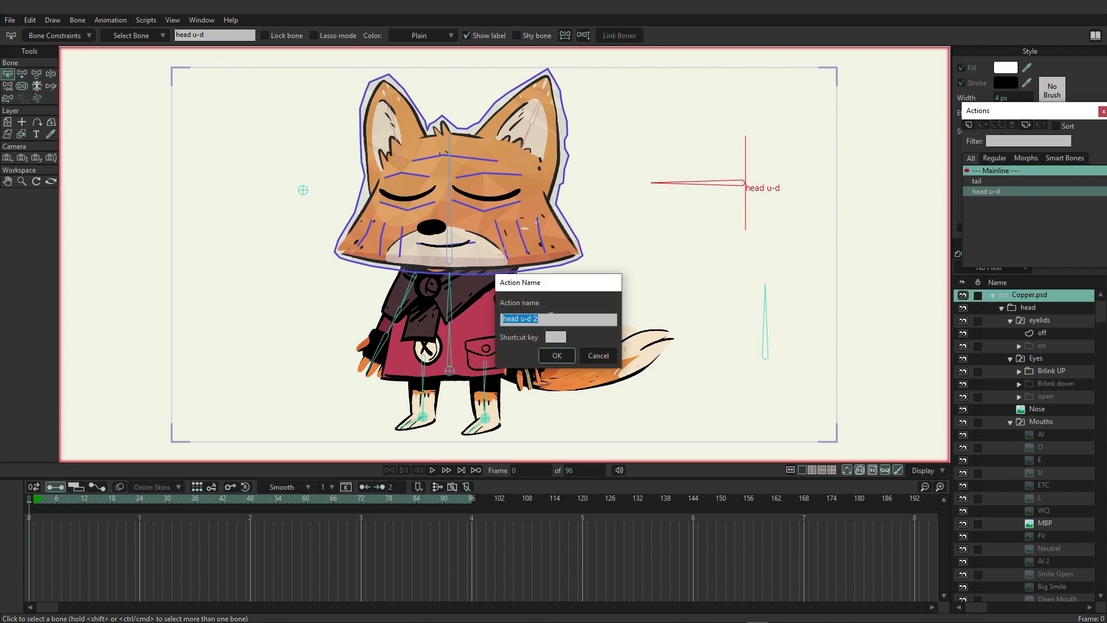
left_click(556, 356)
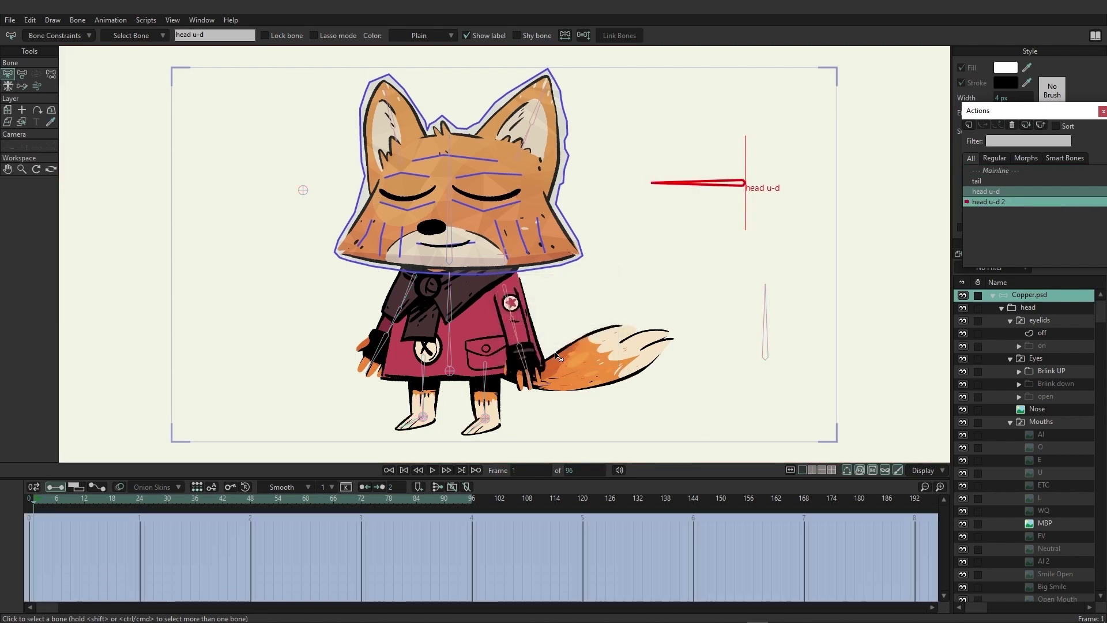
Step: Preview head u-d, then rotate the head u-d bone upward at frame 96 of head u-d 2
double_click(992, 190)
left_click_drag(81, 502, 314, 509)
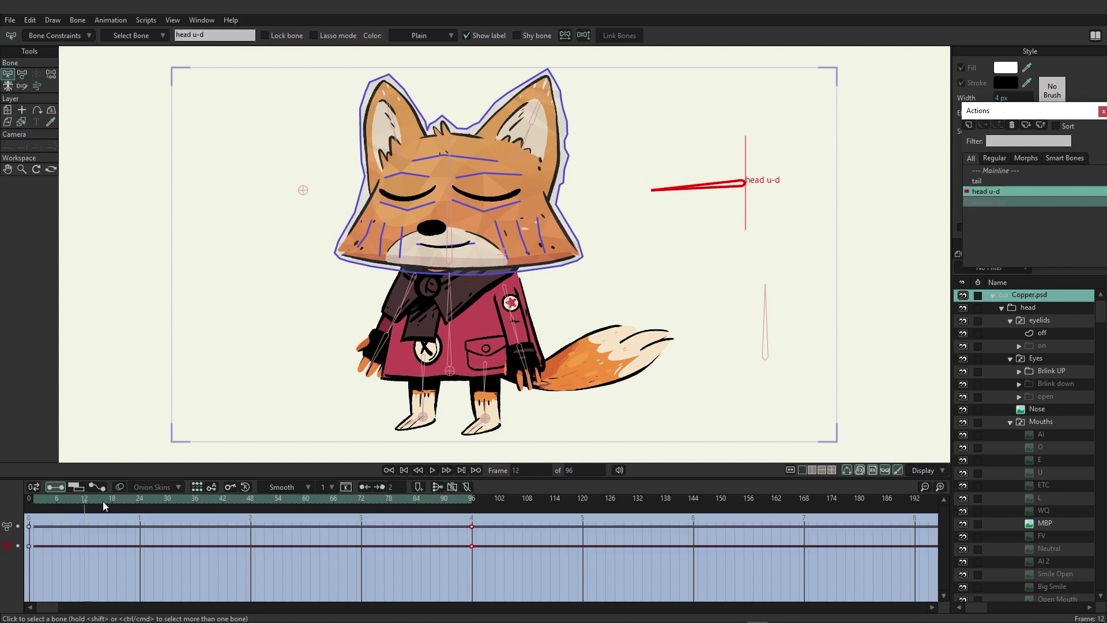
double_click(982, 201)
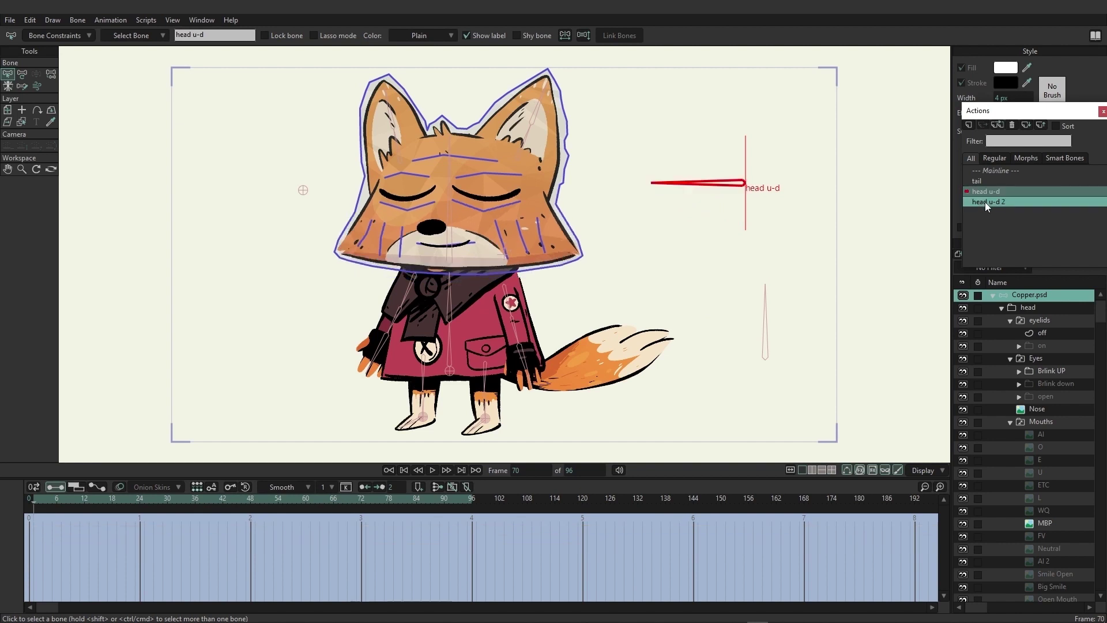
left_click_drag(274, 512, 473, 506)
left_click(22, 74)
mouse_move(658, 182)
left_mouse_down()
mouse_move(695, 187)
mouse_move(767, 104)
left_mouse_up()
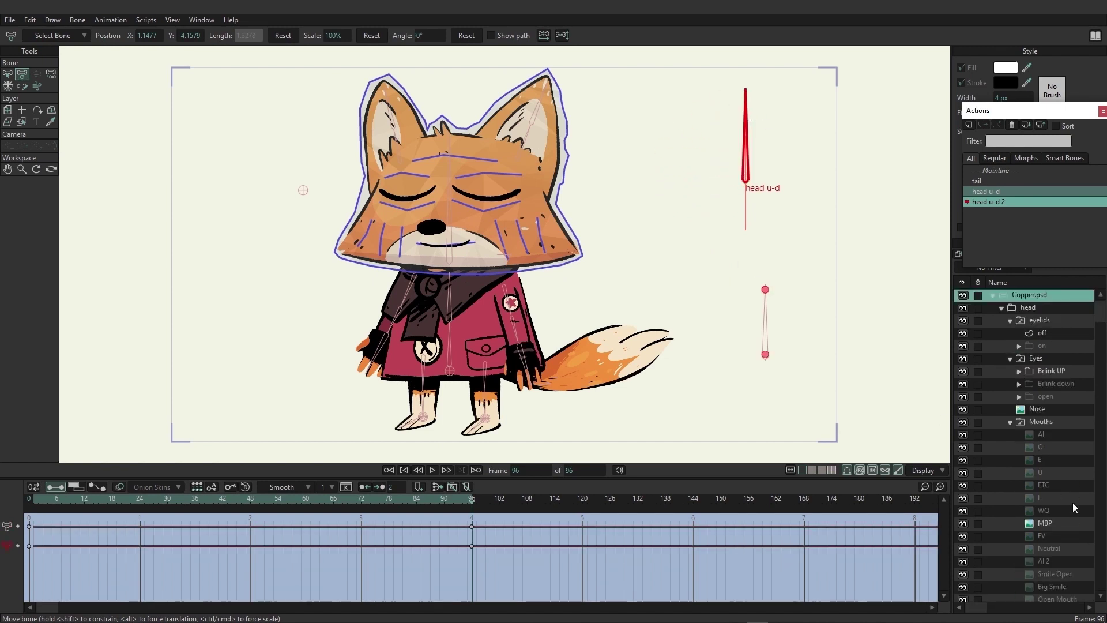
scroll(1055, 503, "down", 2)
scroll(1047, 500, "down", 3)
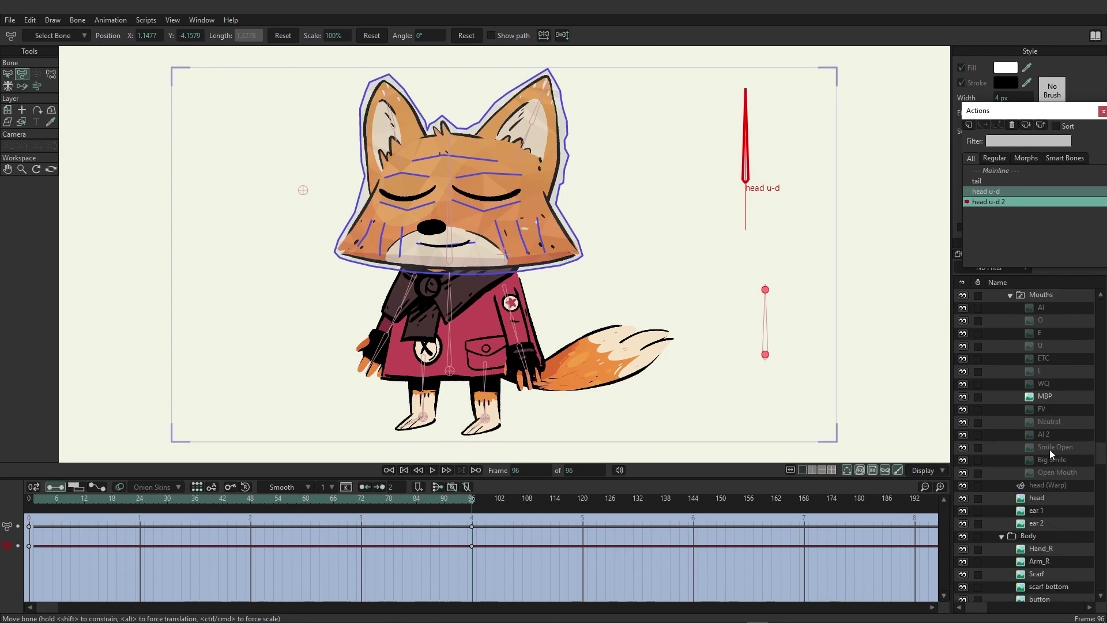
Step: On the head (Warp) layer at frame 96, magnet the cheek, mouth, chin and nose points up and left
left_click(1040, 484)
left_click(51, 74)
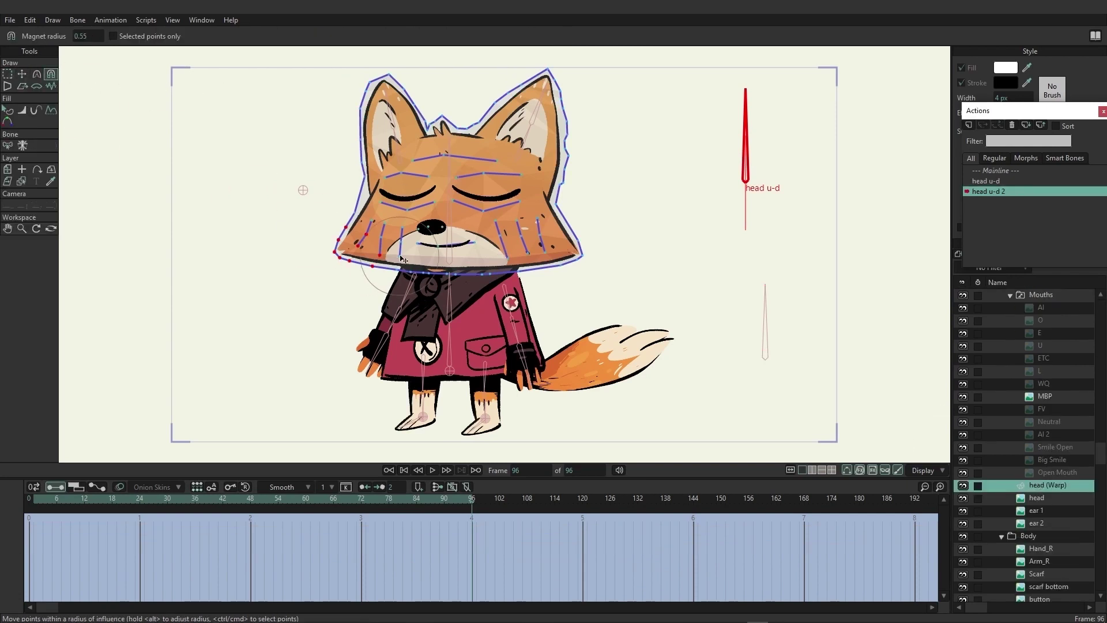
mouse_move(403, 259)
left_mouse_down()
mouse_move(400, 249)
mouse_move(346, 254)
left_mouse_up()
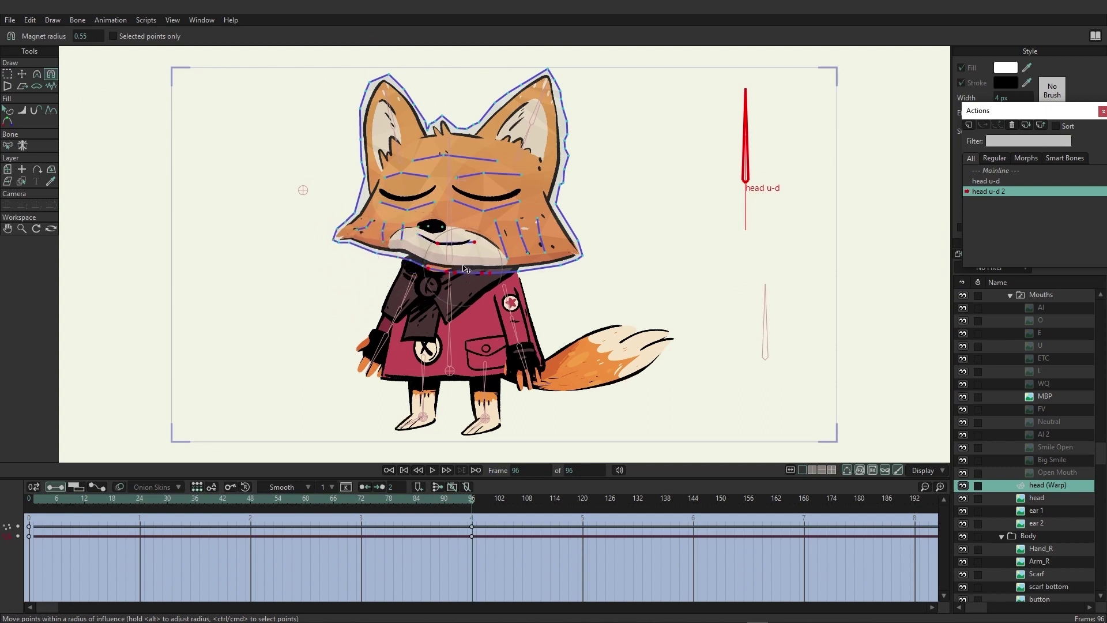
mouse_move(466, 269)
left_mouse_down()
mouse_move(570, 261)
mouse_move(579, 245)
left_mouse_up()
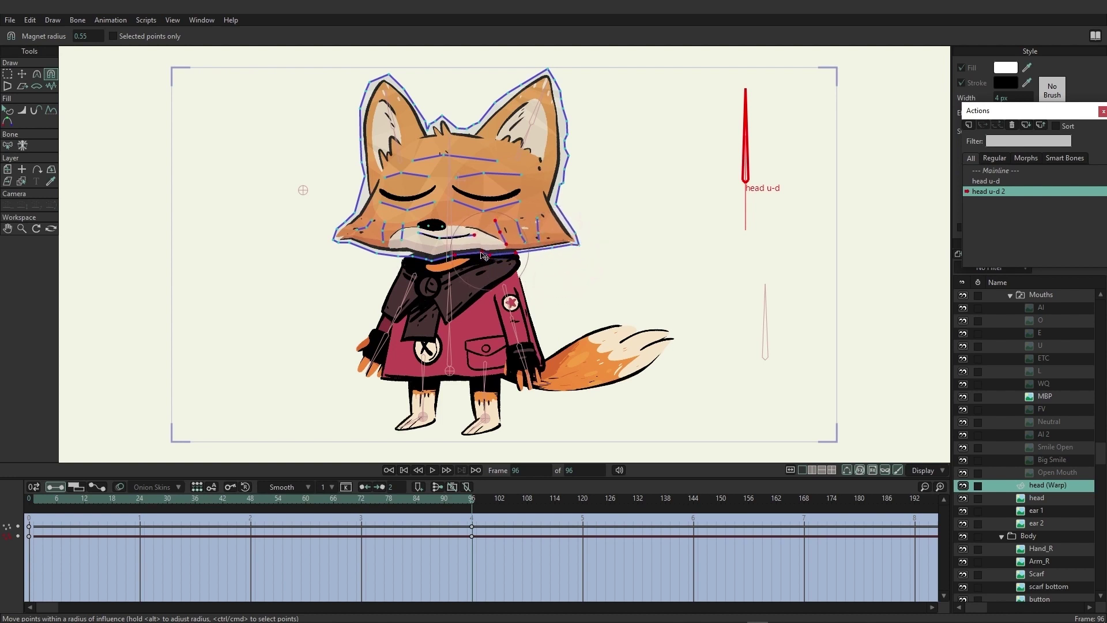
left_click_drag(484, 256, 404, 256)
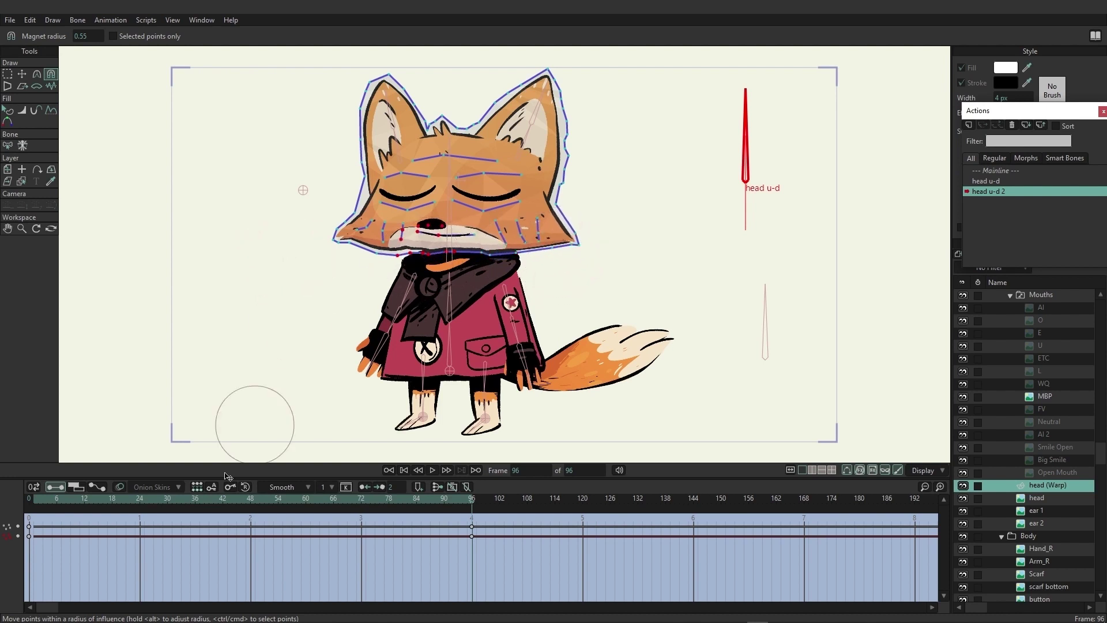
mouse_move(461, 496)
left_mouse_down()
mouse_move(83, 488)
mouse_move(471, 486)
left_mouse_up()
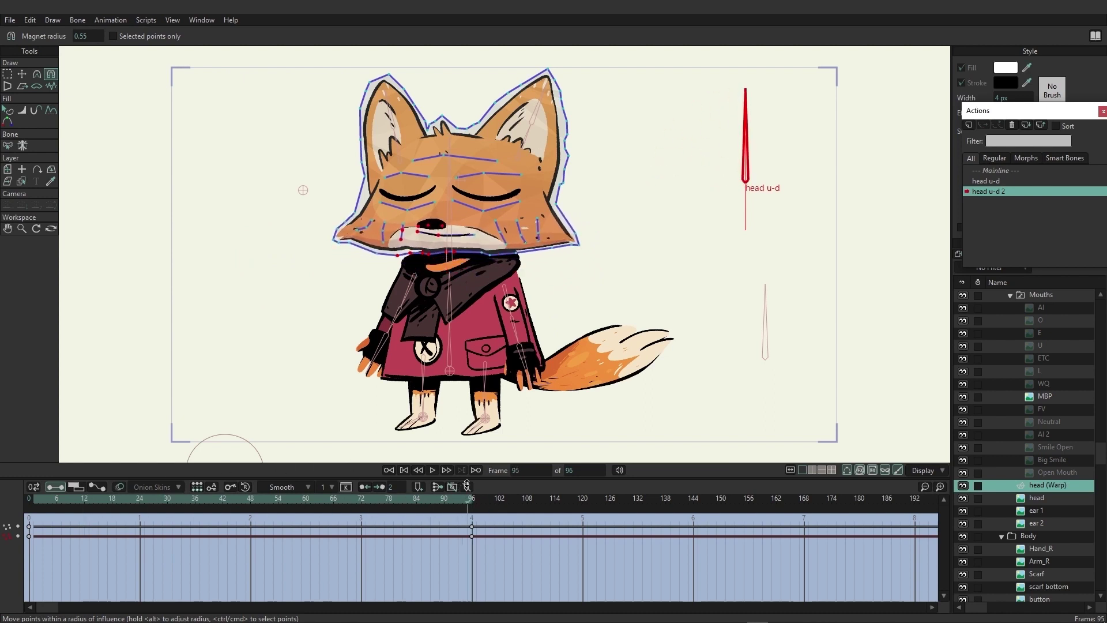
Step: Test-rotate the head u-d bone at Mainline frame 24, then reopen the head u-d action
double_click(998, 171)
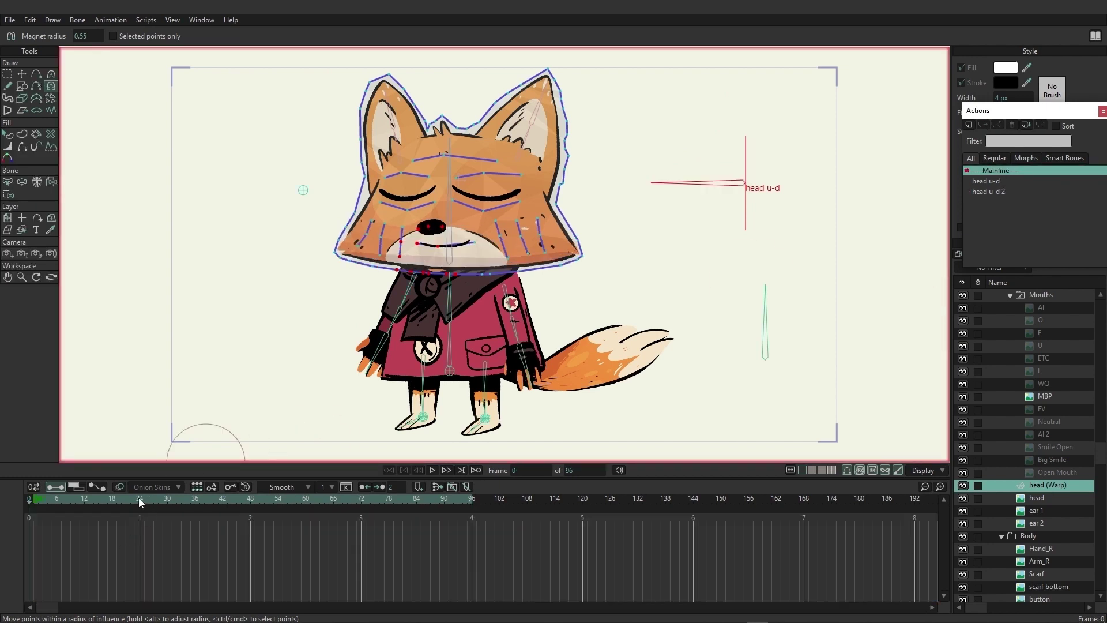
left_click(139, 499)
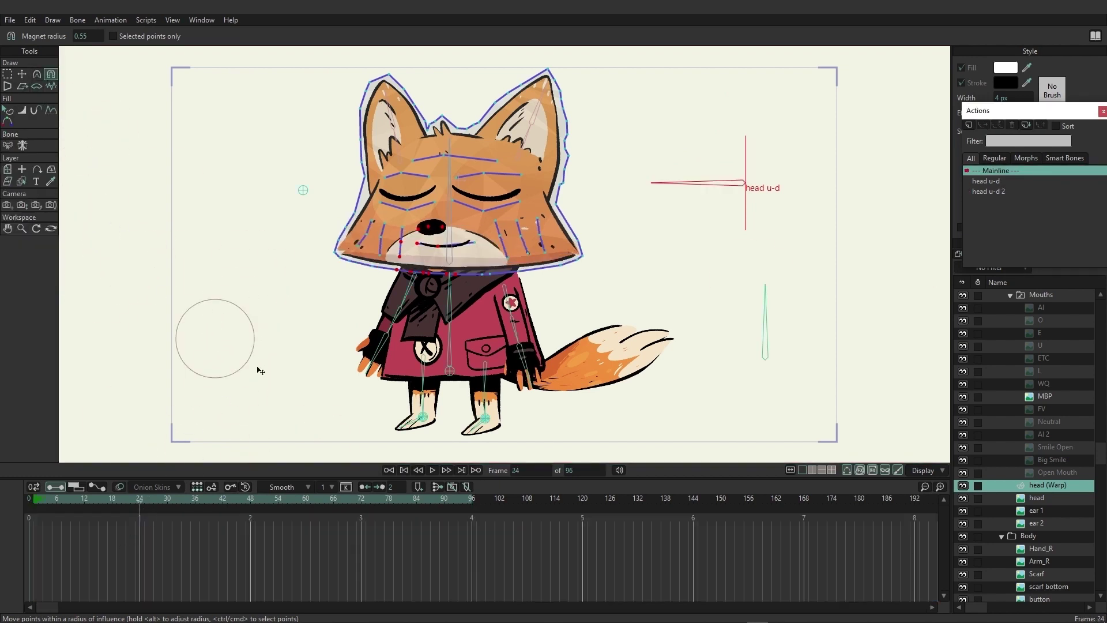
scroll(1047, 348, "up", 1)
scroll(1047, 340, "up", 2)
scroll(1044, 311, "up", 1)
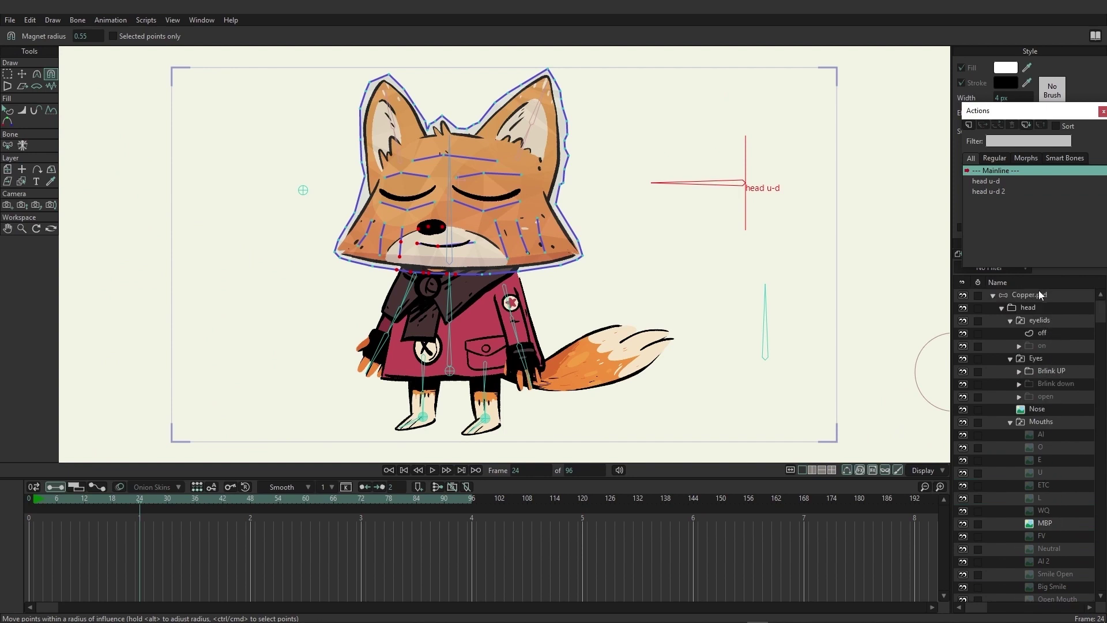
left_click(1039, 294)
left_click(37, 74)
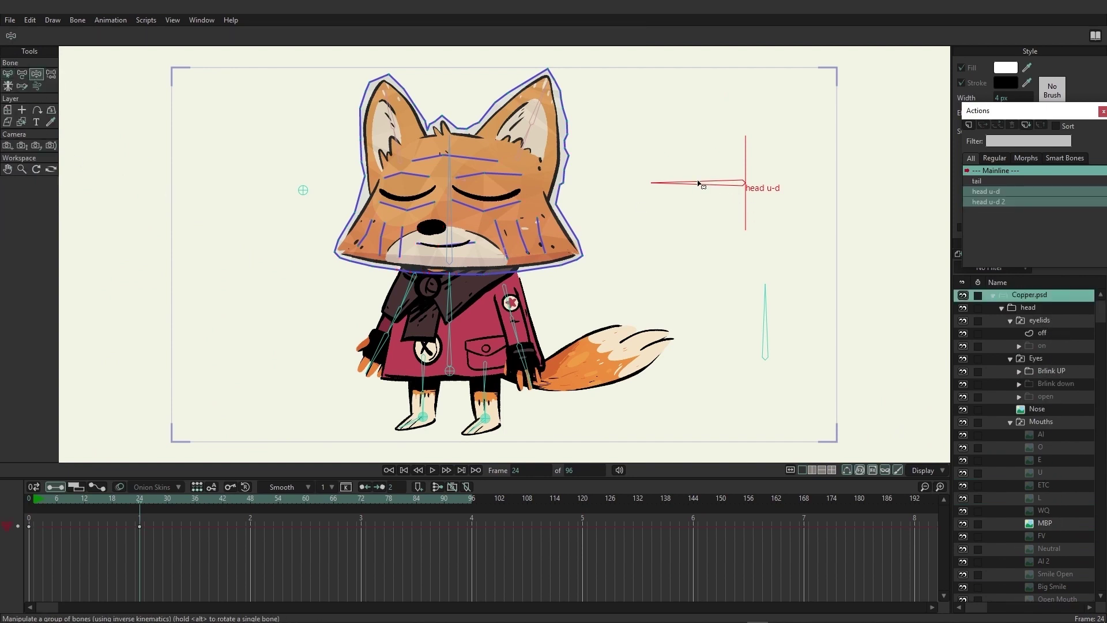
mouse_move(698, 183)
left_mouse_down()
mouse_move(755, 248)
mouse_move(747, 256)
mouse_move(717, 178)
mouse_move(754, 111)
mouse_move(709, 190)
mouse_move(779, 287)
mouse_move(722, 154)
mouse_move(694, 178)
mouse_move(746, 275)
mouse_move(717, 173)
mouse_move(715, 205)
mouse_move(717, 185)
mouse_move(730, 228)
mouse_move(701, 165)
left_mouse_up()
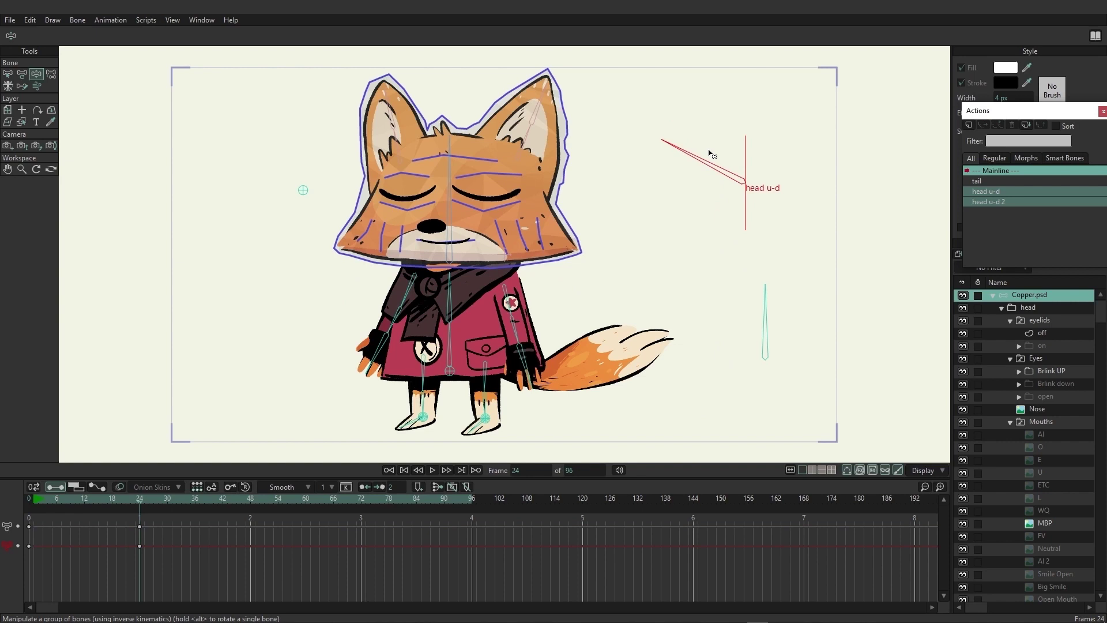
mouse_move(707, 161)
left_mouse_down()
mouse_move(708, 258)
mouse_move(701, 183)
left_mouse_up()
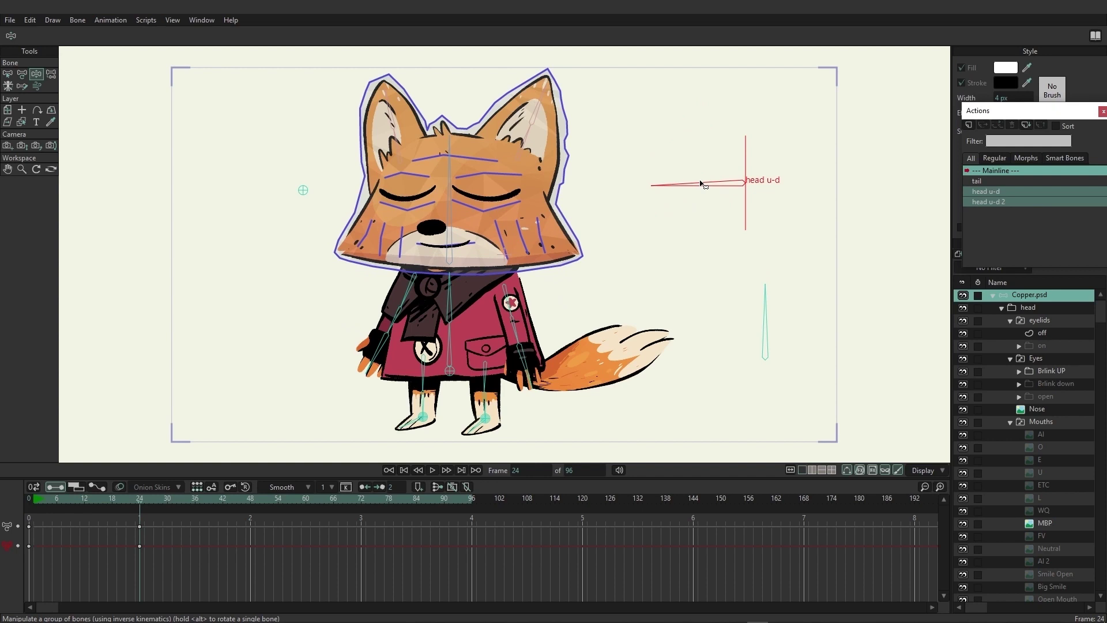
double_click(990, 193)
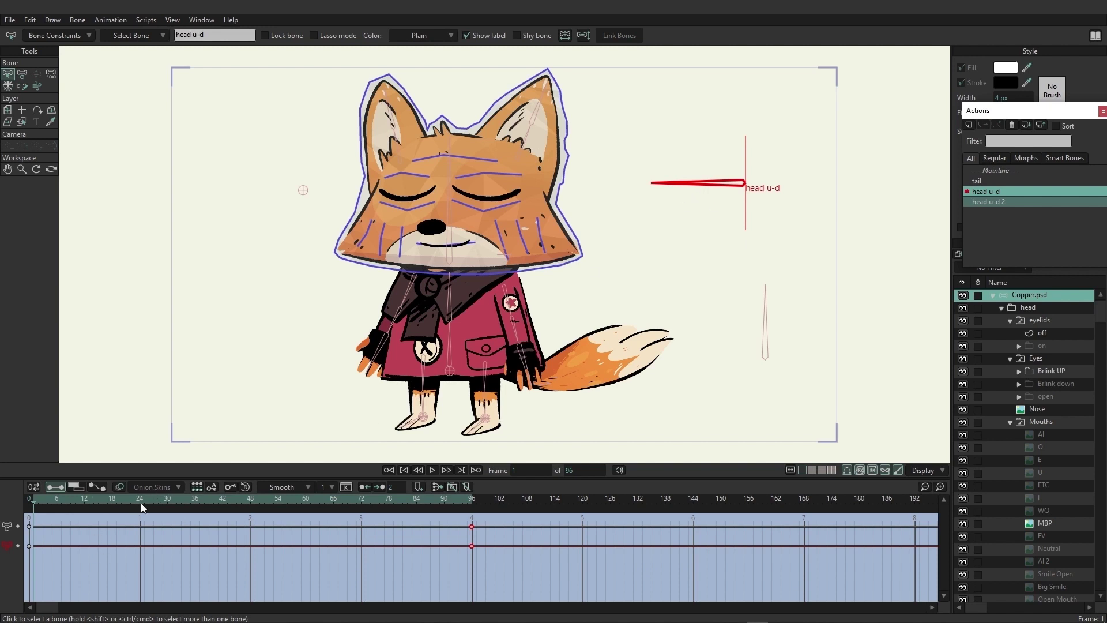
Step: Scrub the head u-d action to frame 59, then return to the Mainline
left_click_drag(143, 508, 301, 508)
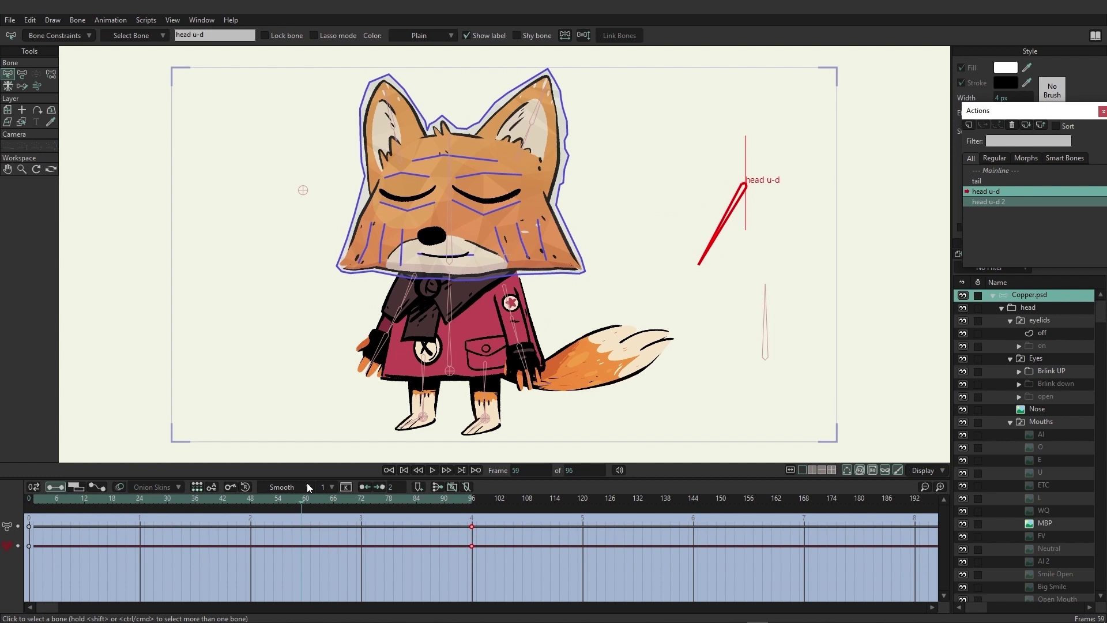
double_click(1002, 170)
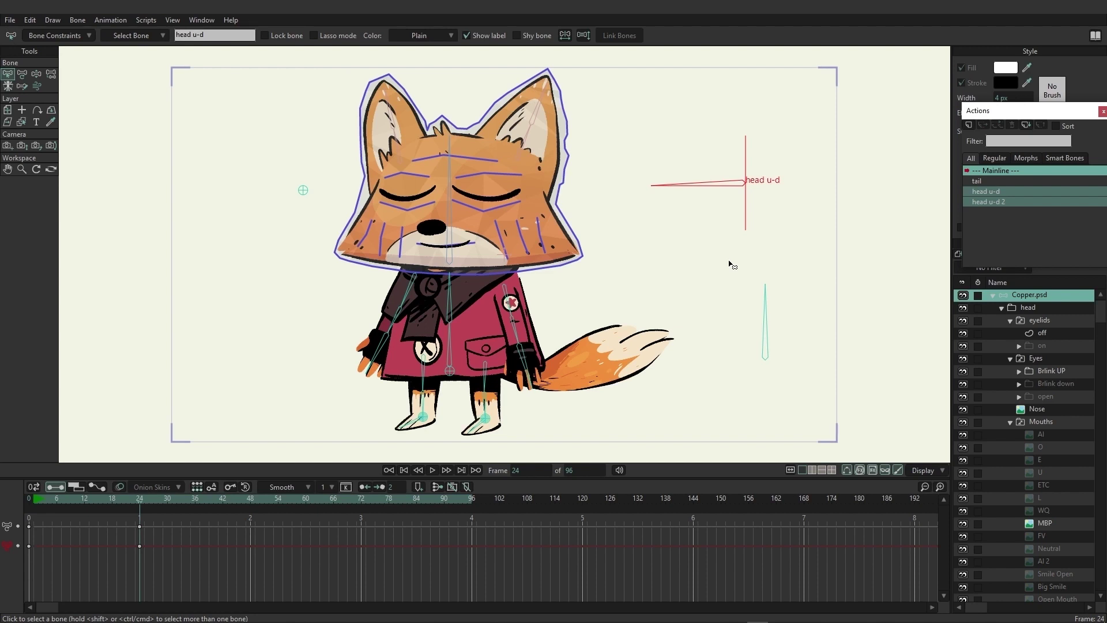
Step: At frame 0, draw a new vertical bone beside the fox's head, parented to the head bone
left_click(30, 500)
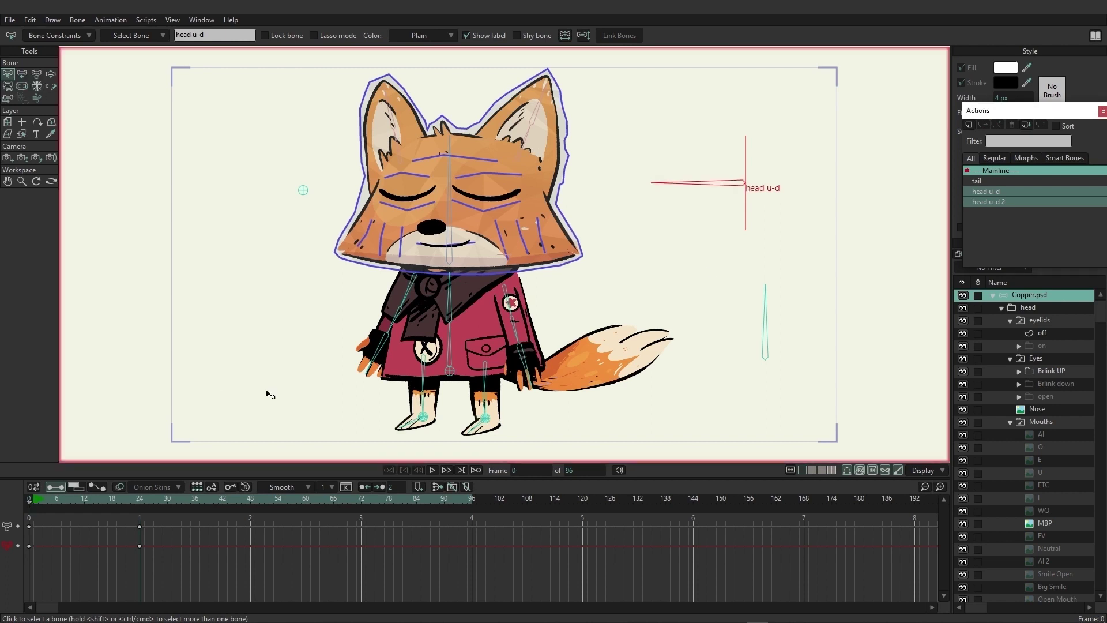
left_click(159, 153)
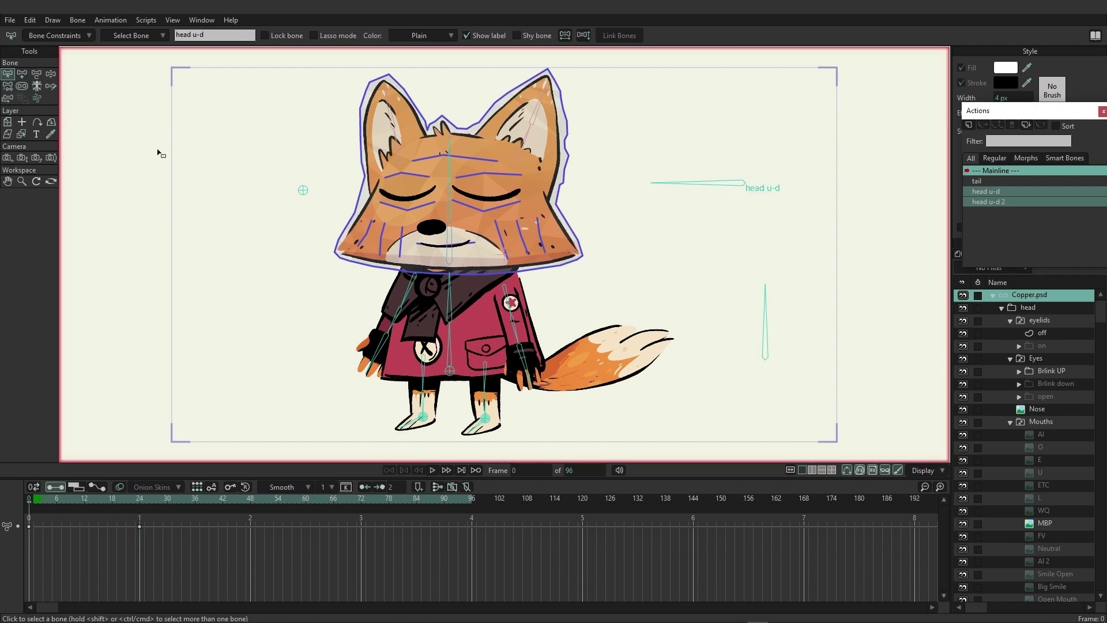
left_click(450, 171)
left_click(22, 74)
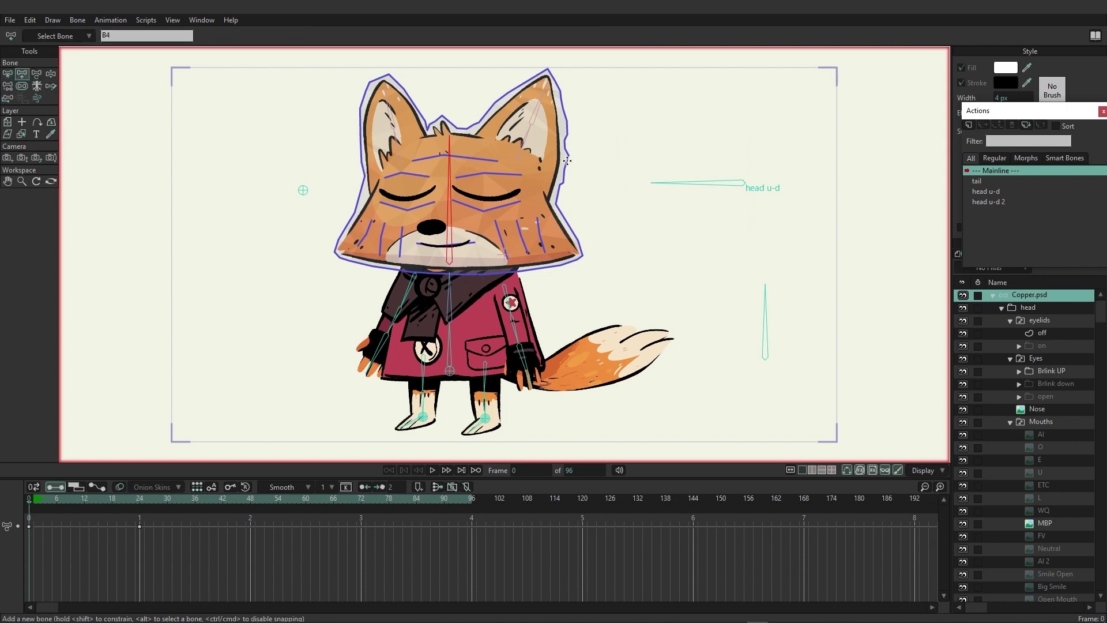
left_click_drag(647, 159, 646, 89)
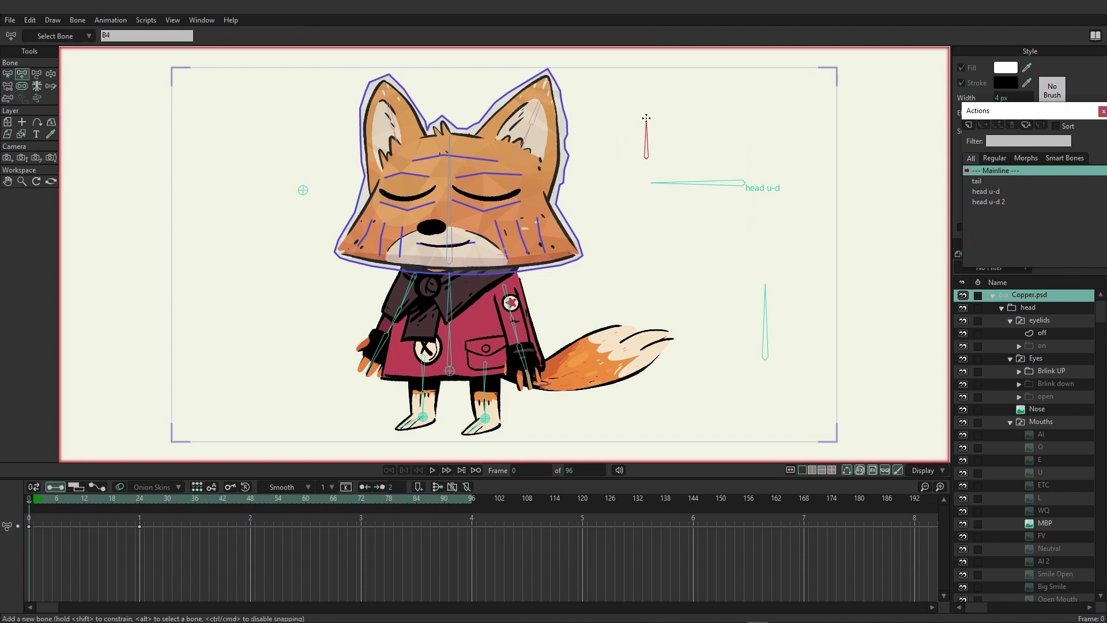
Step: Name the new bone 'blink' and show its label on the canvas
left_click(7, 74)
double_click(189, 35)
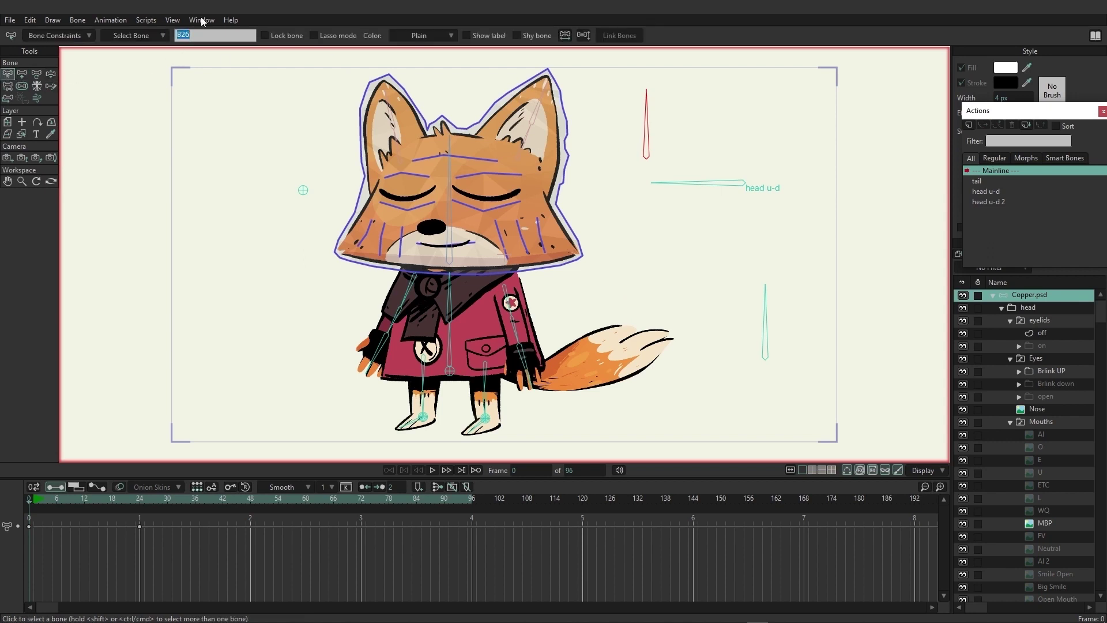
type("blink")
key("Return")
left_click(487, 34)
Step: Limit the blink bone's rotation to between -30° and 30°
left_click(75, 37)
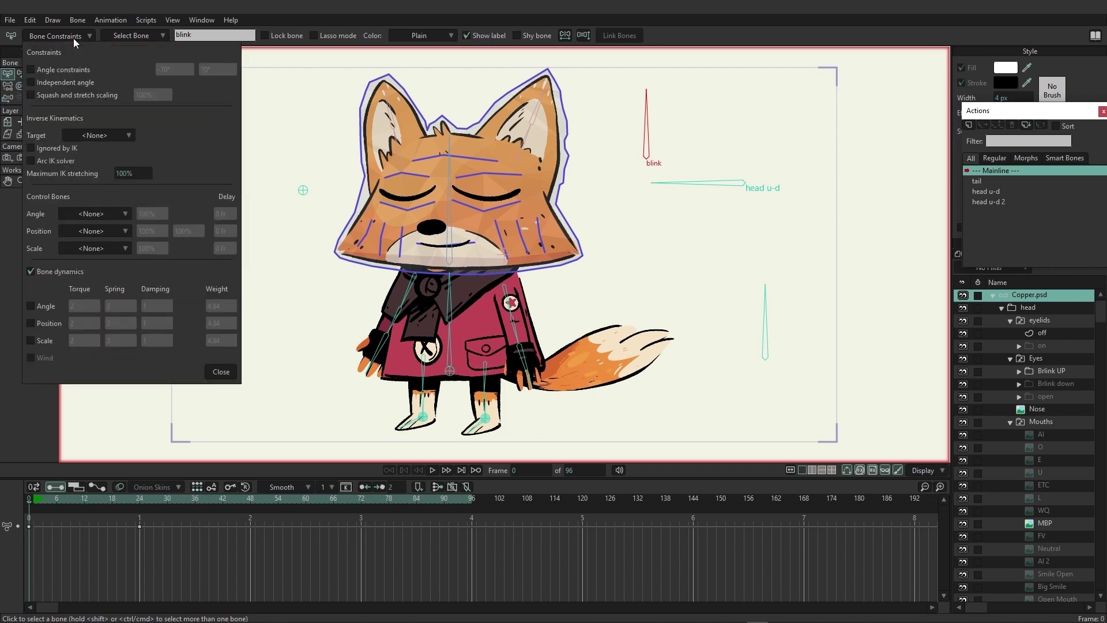
left_click(50, 67)
mouse_move(180, 69)
left_mouse_down()
mouse_move(161, 73)
mouse_move(216, 70)
mouse_move(183, 78)
left_mouse_up()
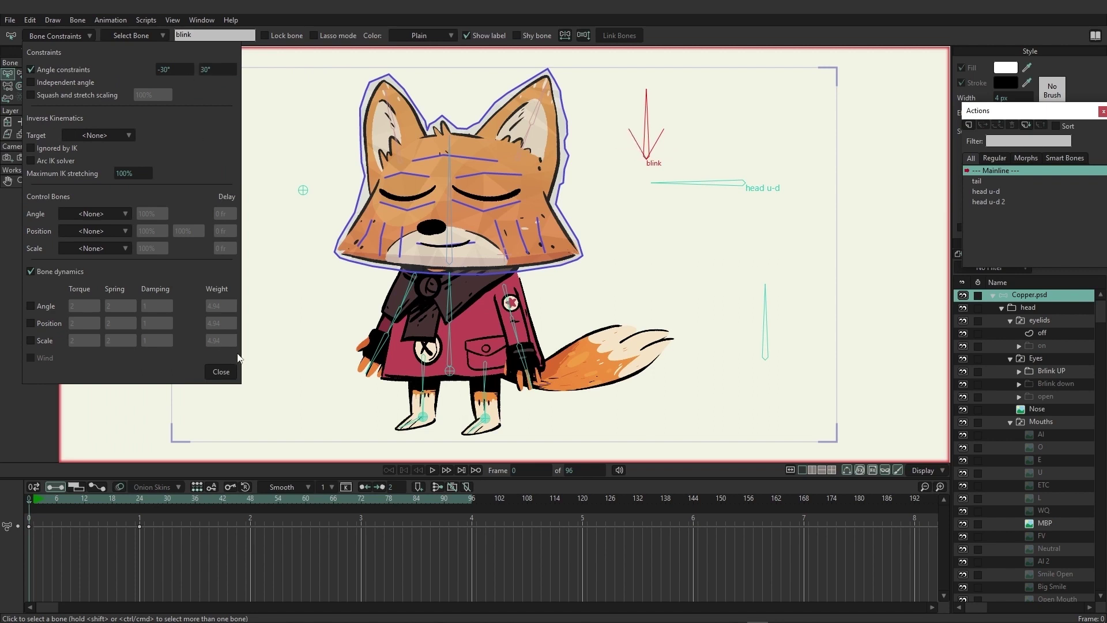
left_click(222, 372)
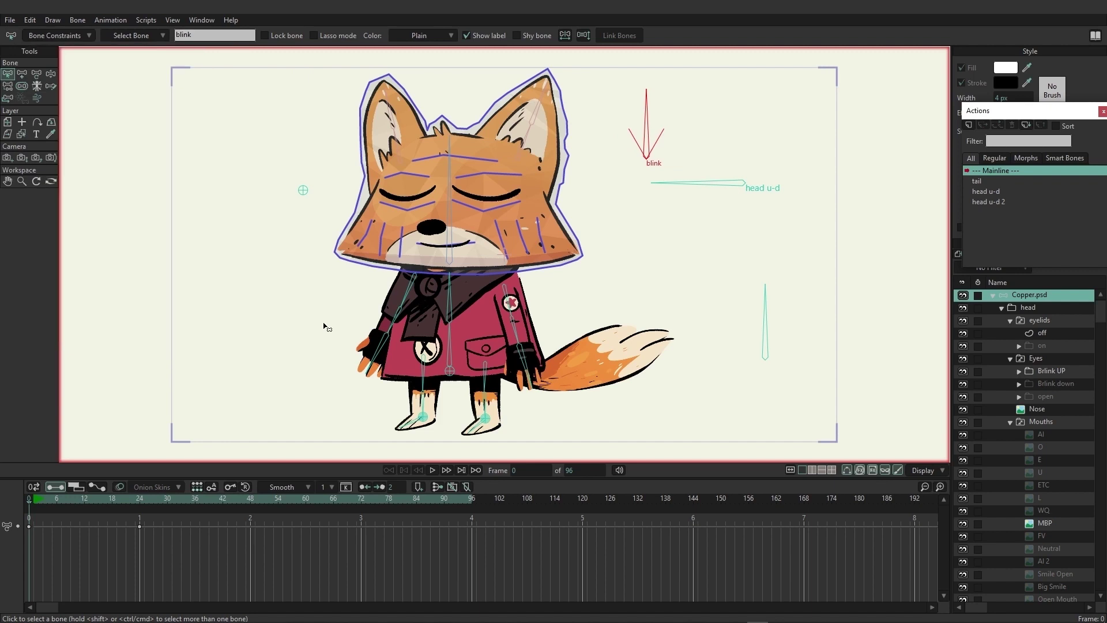
left_click_drag(1006, 111, 805, 85)
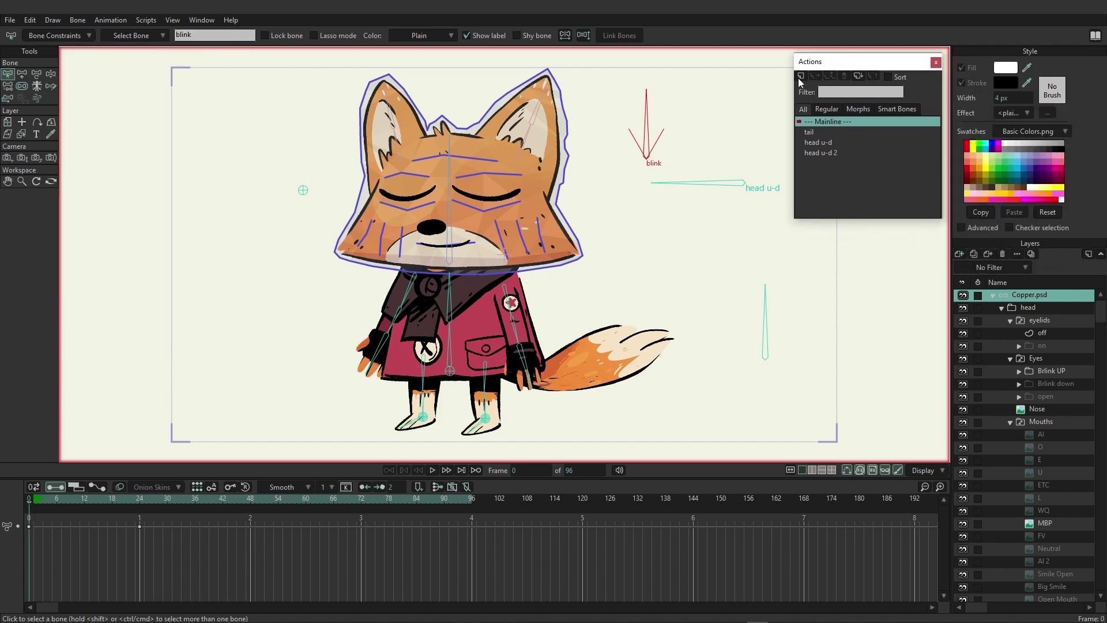
Step: Create a 'blink' action, tilting the blink bone left at frame 0 and right at frame 24
left_click(800, 77)
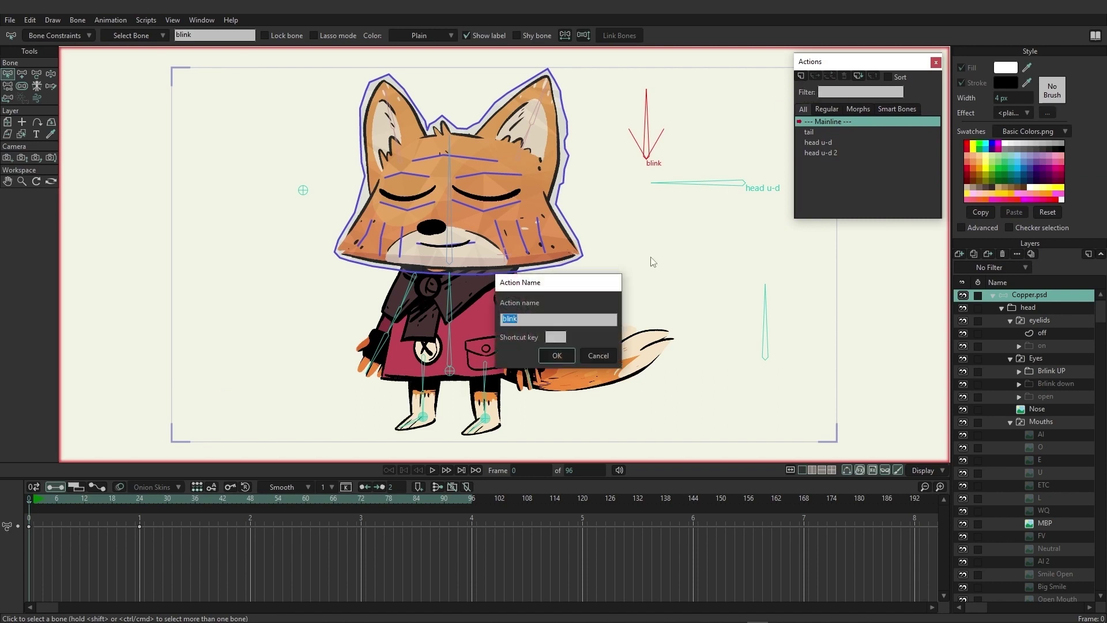
left_click(557, 356)
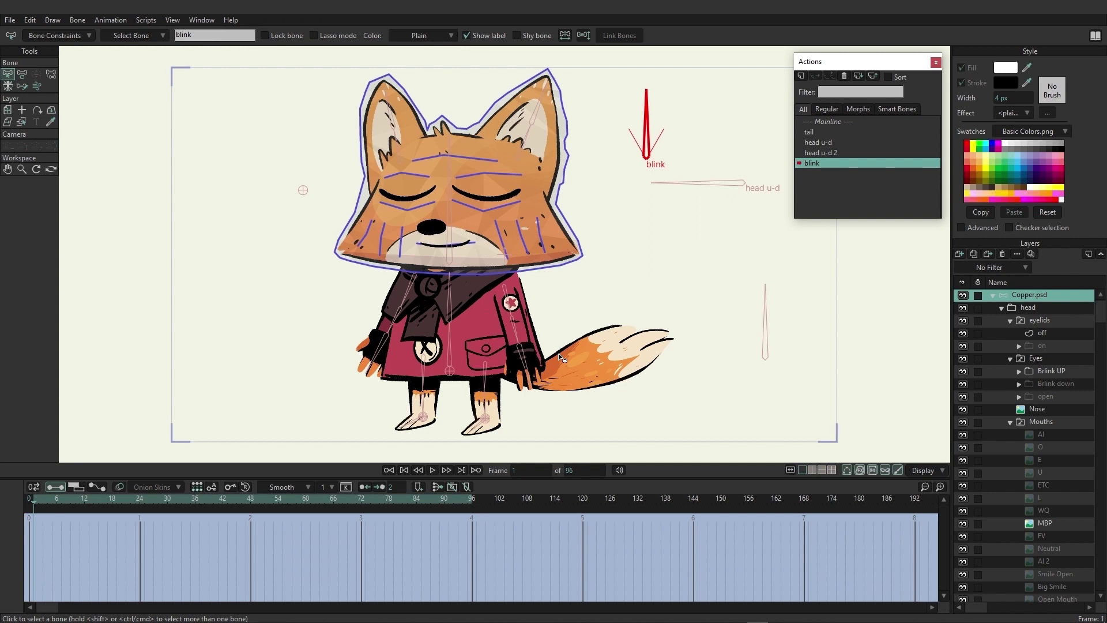
left_click(23, 74)
left_click_drag(644, 129, 630, 131)
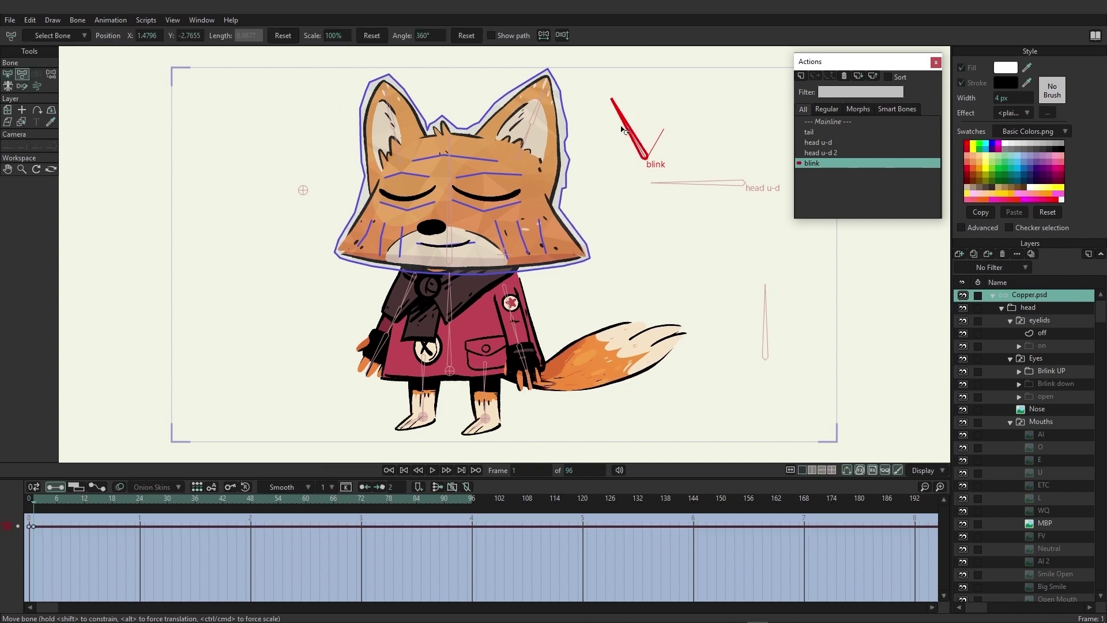
left_click(139, 498)
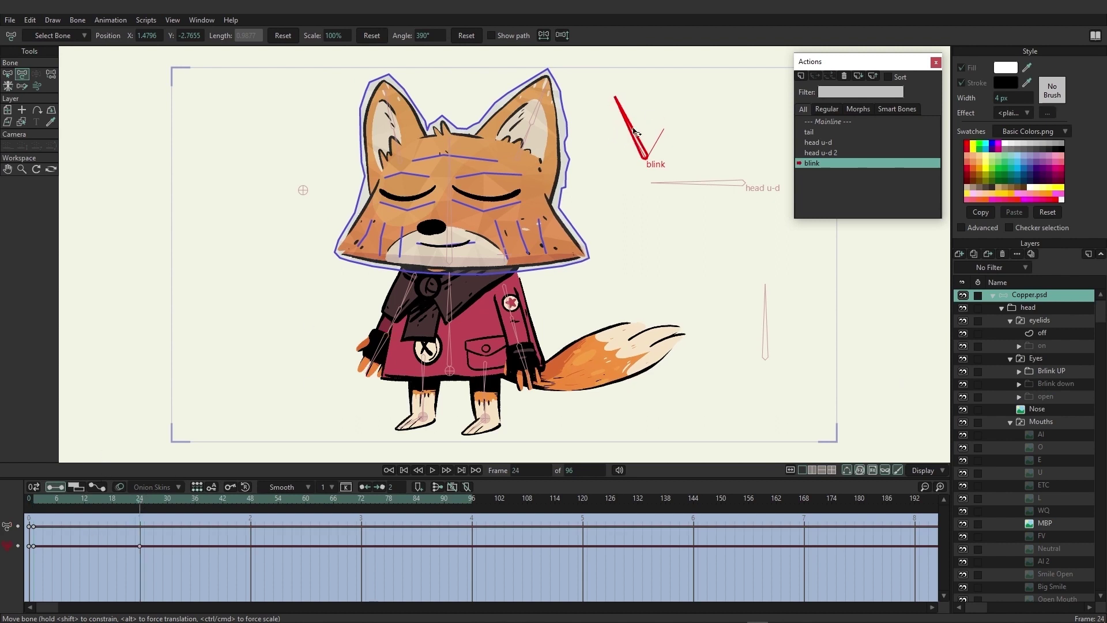
left_click_drag(632, 124, 689, 123)
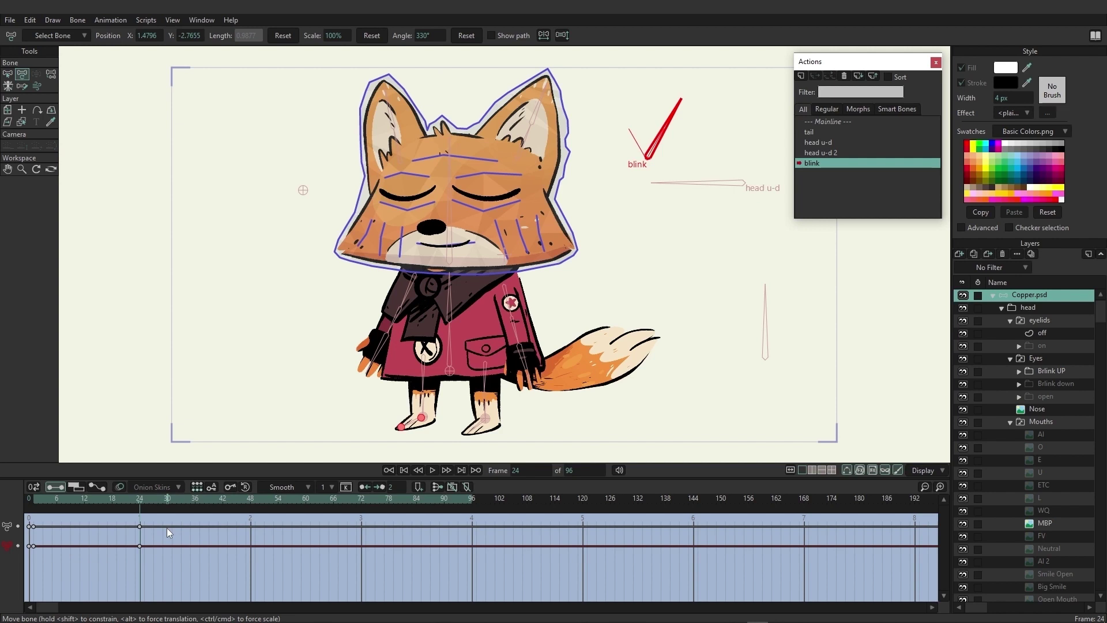
Step: Key the Eyes switch layer to open at frame 1, Brlink down at frame 11, Brlink UP at frame 24
left_click(34, 500)
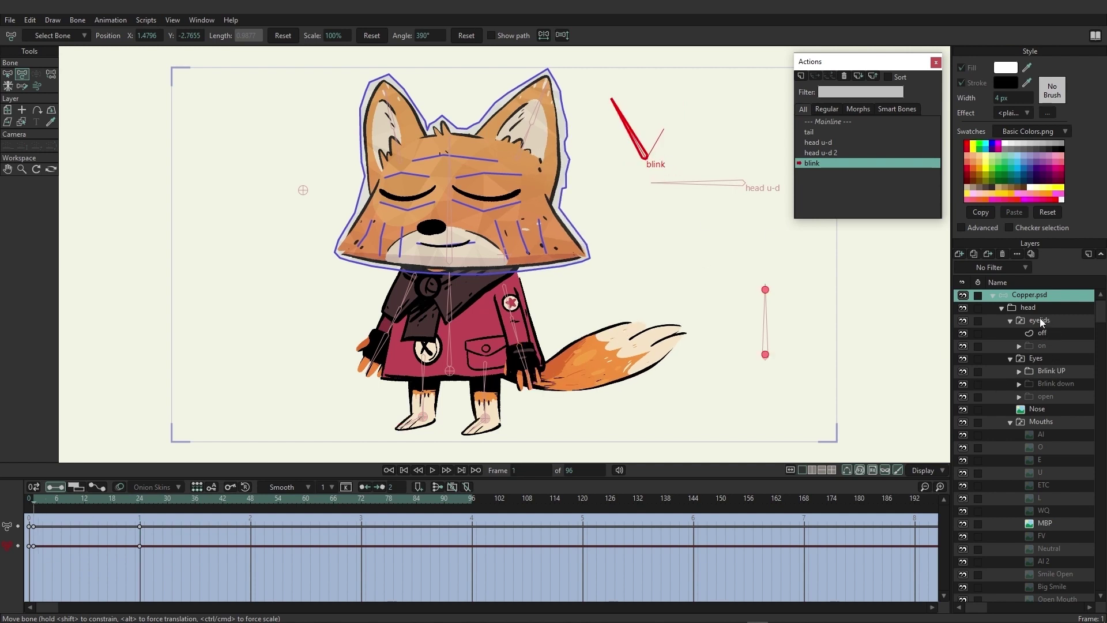
left_click(1033, 358)
right_click(1033, 357)
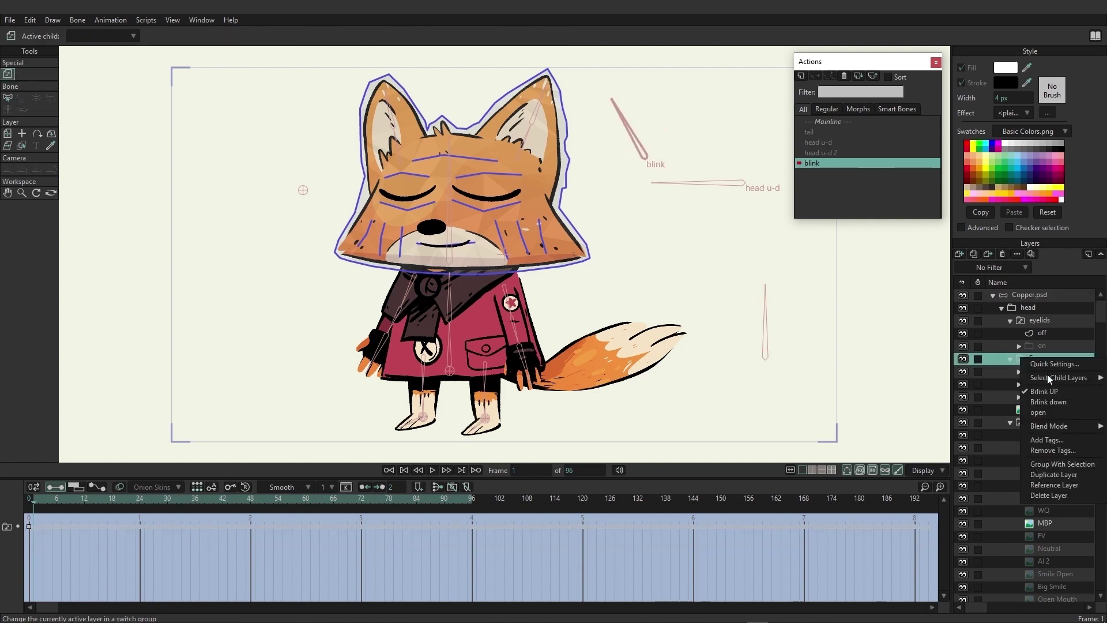
left_click(1054, 411)
left_click_drag(48, 507, 80, 504)
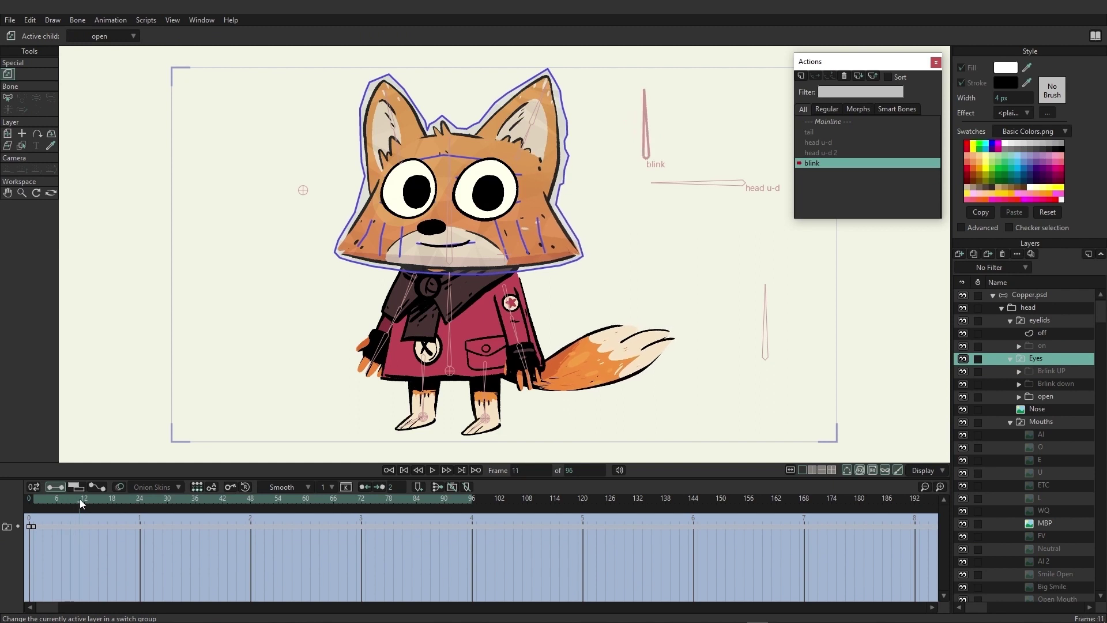
right_click(1037, 360)
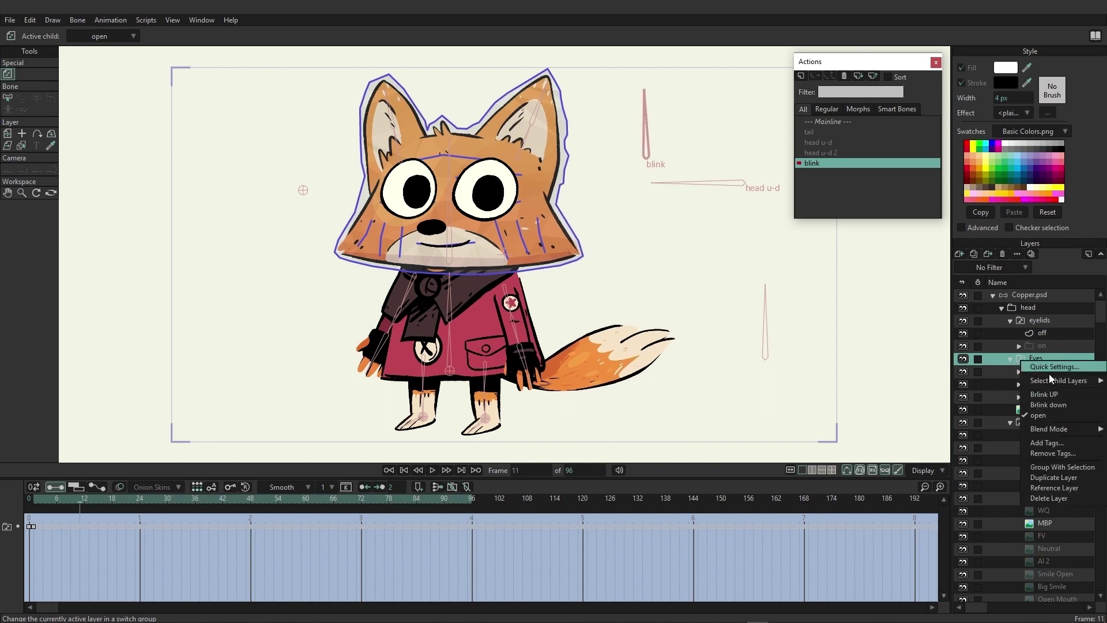
left_click(1056, 406)
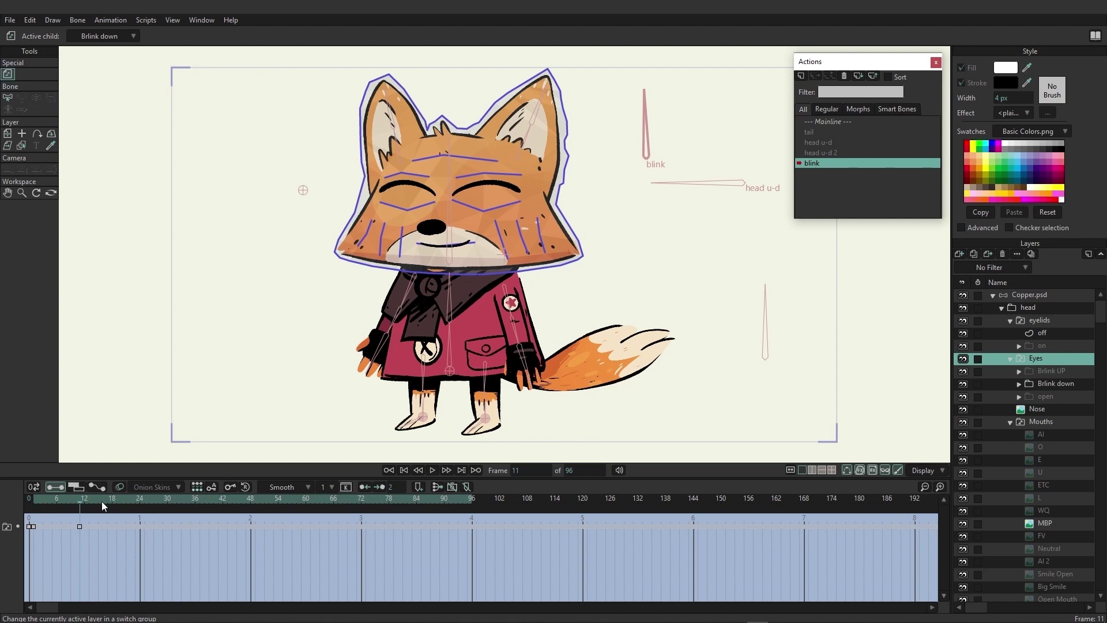
left_click_drag(101, 501, 142, 500)
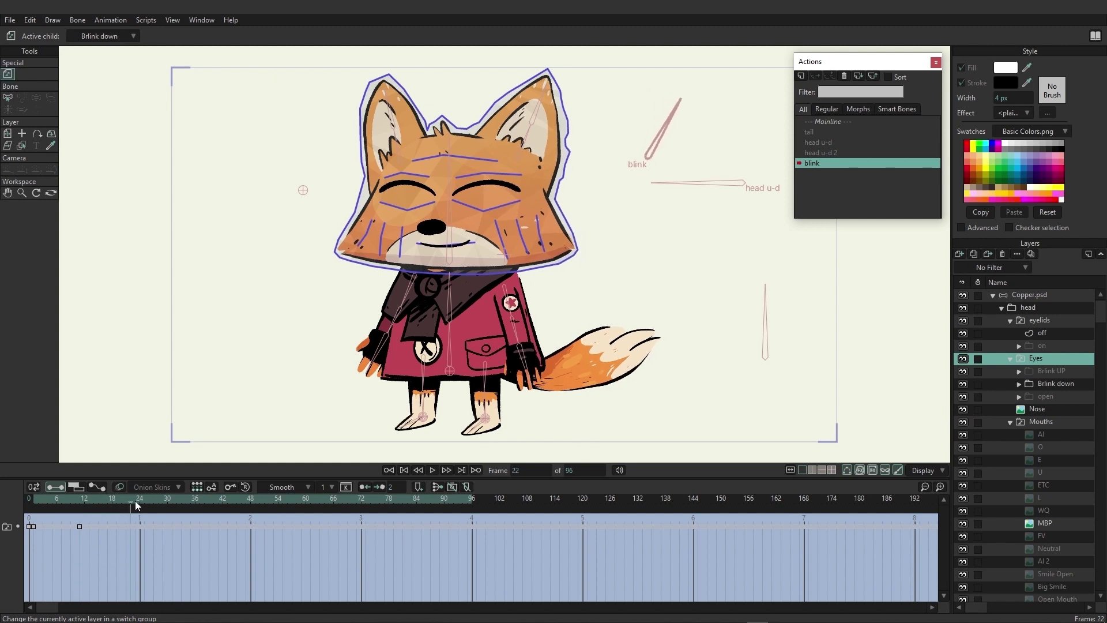
right_click(1037, 360)
left_click(1067, 398)
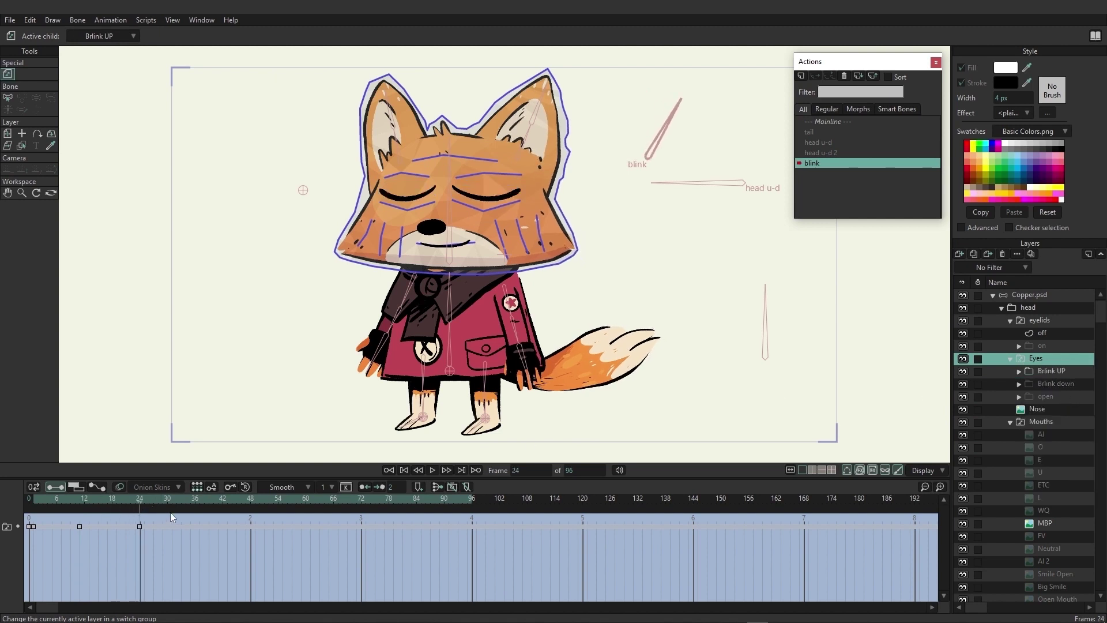
Step: On the Mainline, select the Copper.psd layer and test-rotate the blink bone at frame 40, then undo
left_click(832, 123)
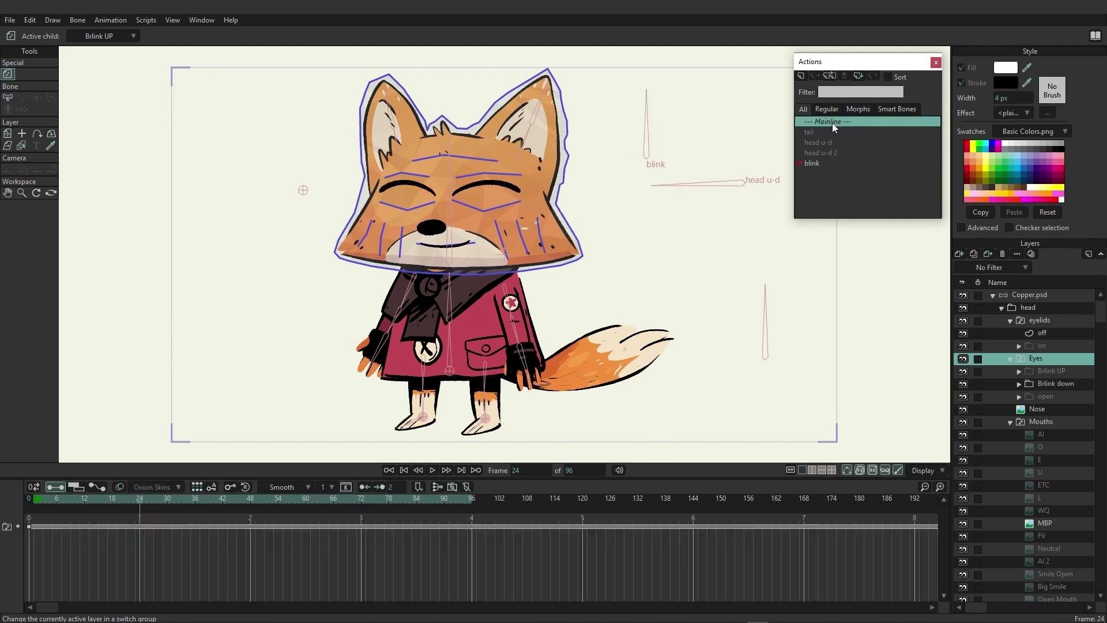
left_click(1037, 296)
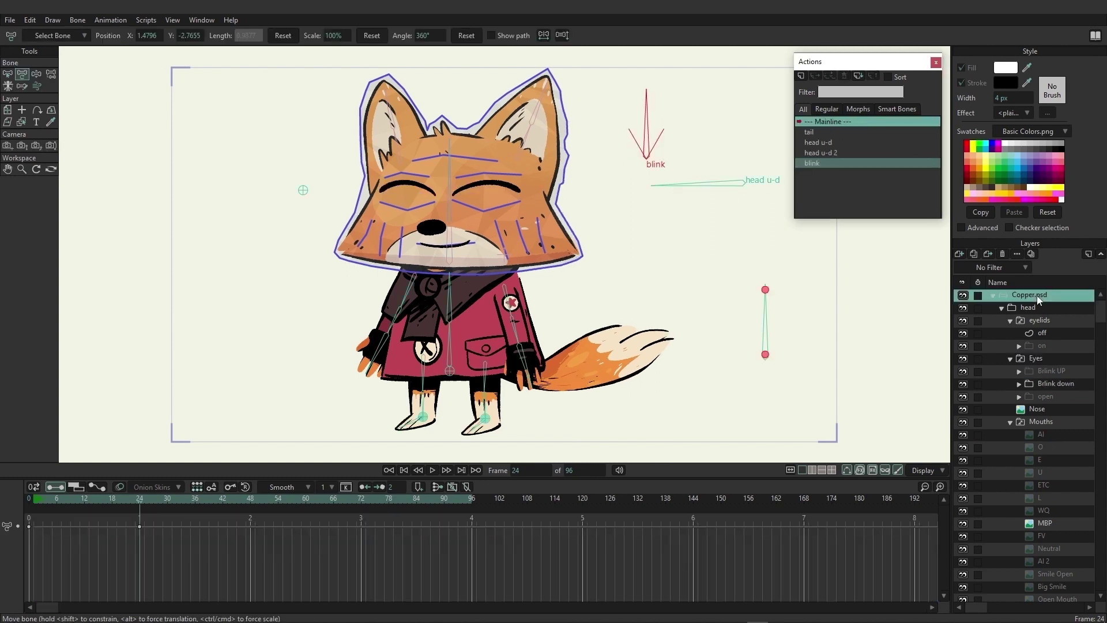
left_click(214, 500)
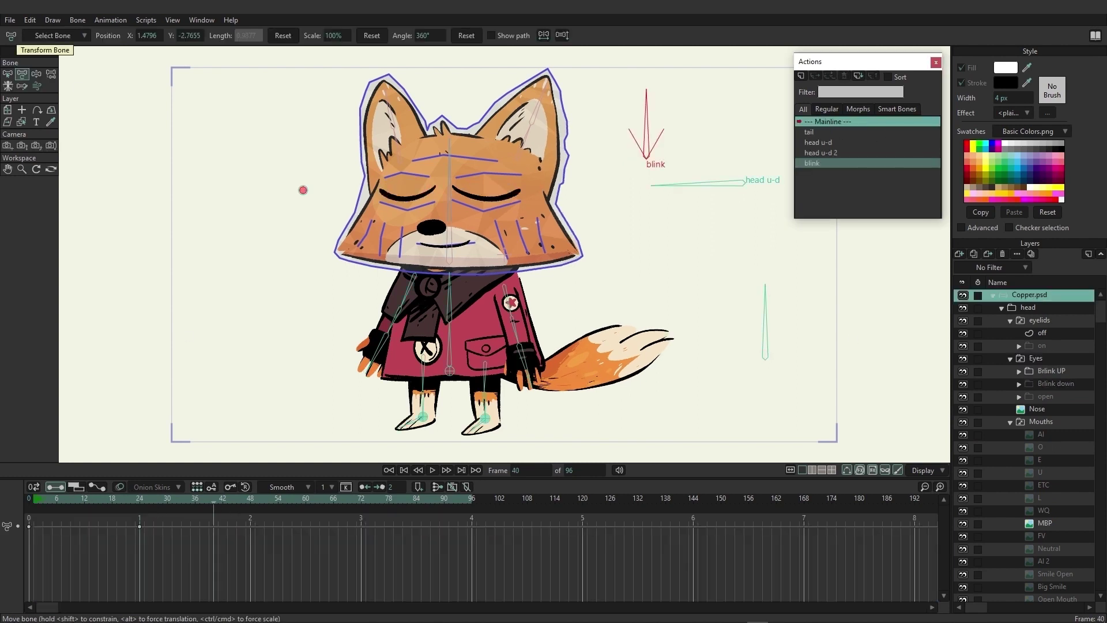
left_click(36, 74)
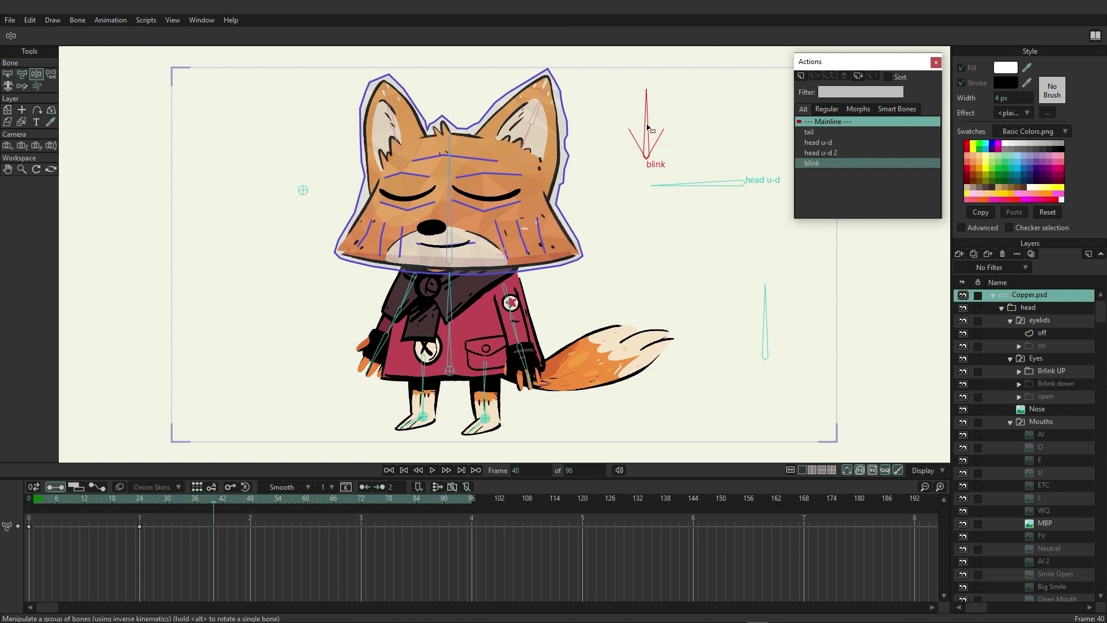
left_click_drag(648, 128, 649, 124)
left_click(7, 74)
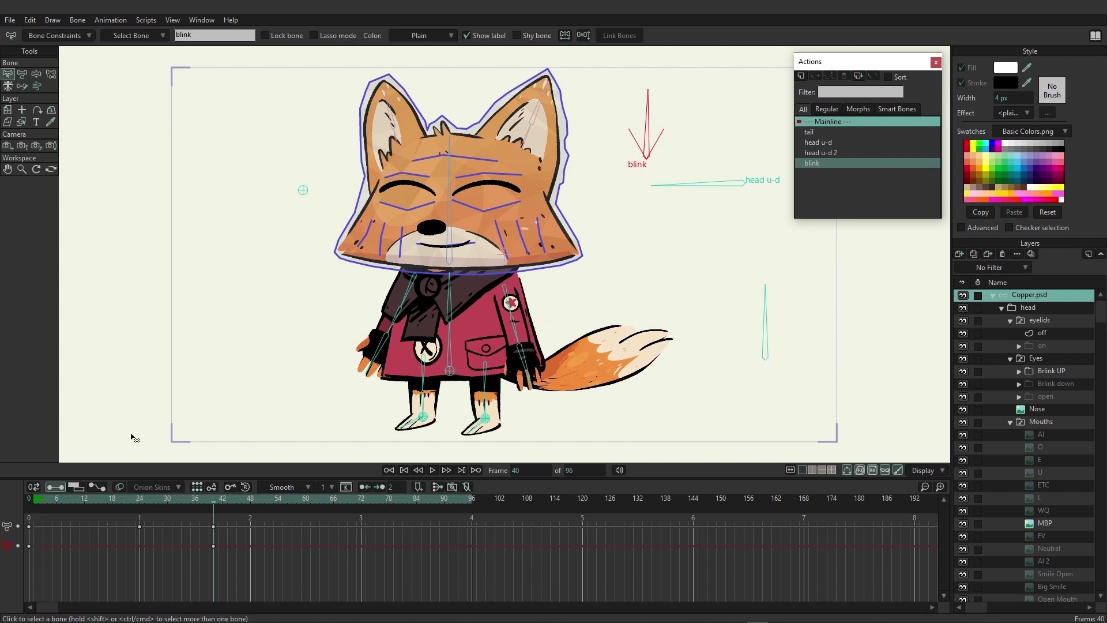
Step: At frame 47, rotate the blink bone to close the fox's eyes, then open them wide
left_click(31, 500)
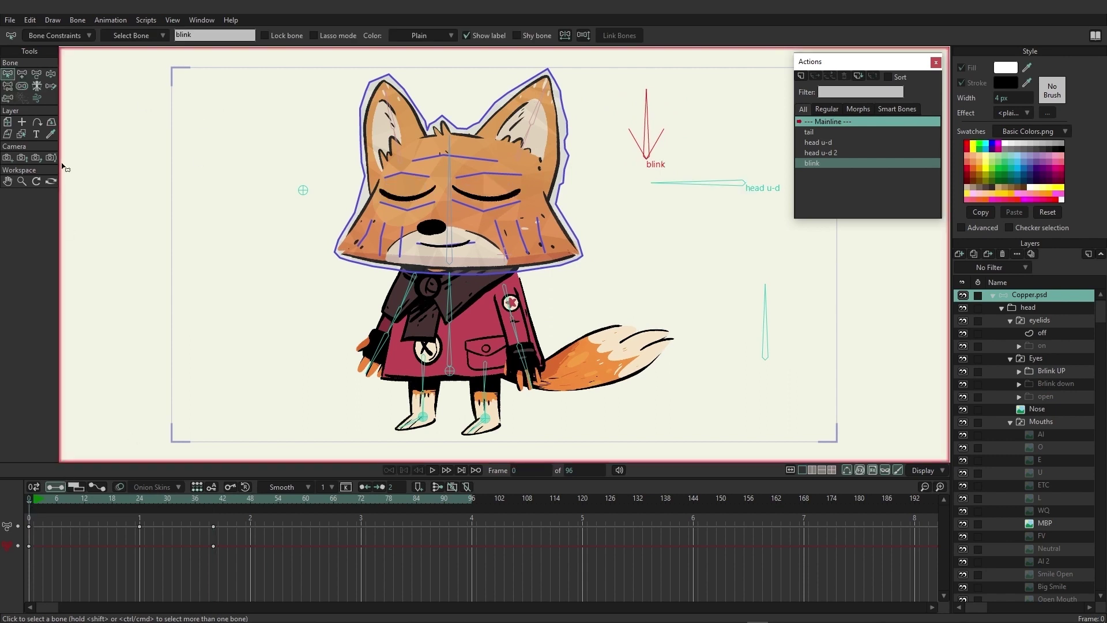
left_click(22, 74)
left_click(22, 86)
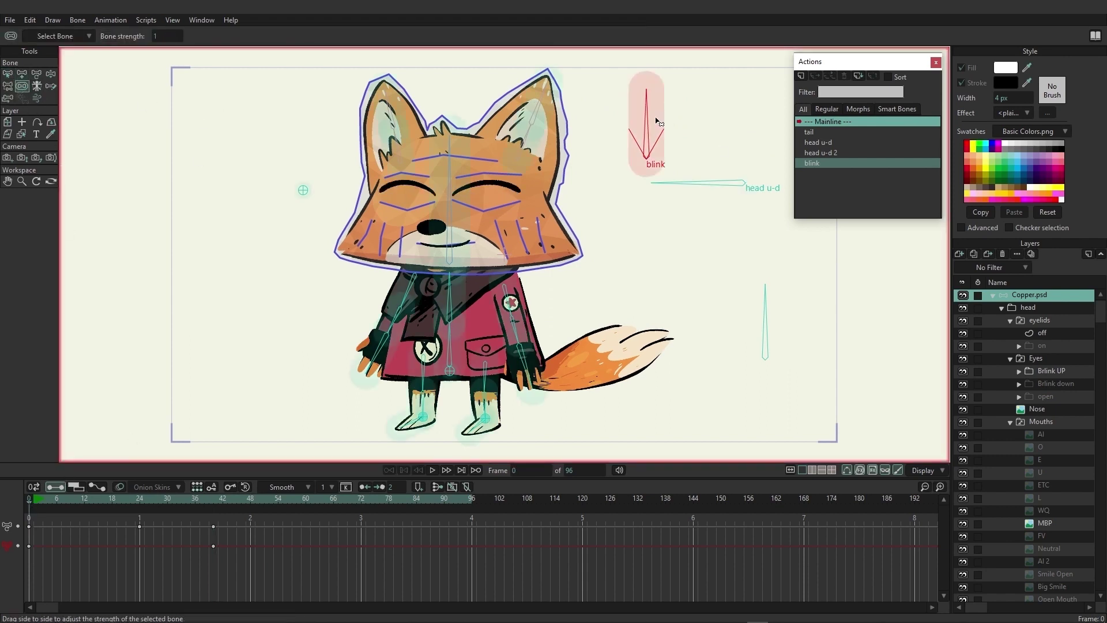
left_click(246, 500)
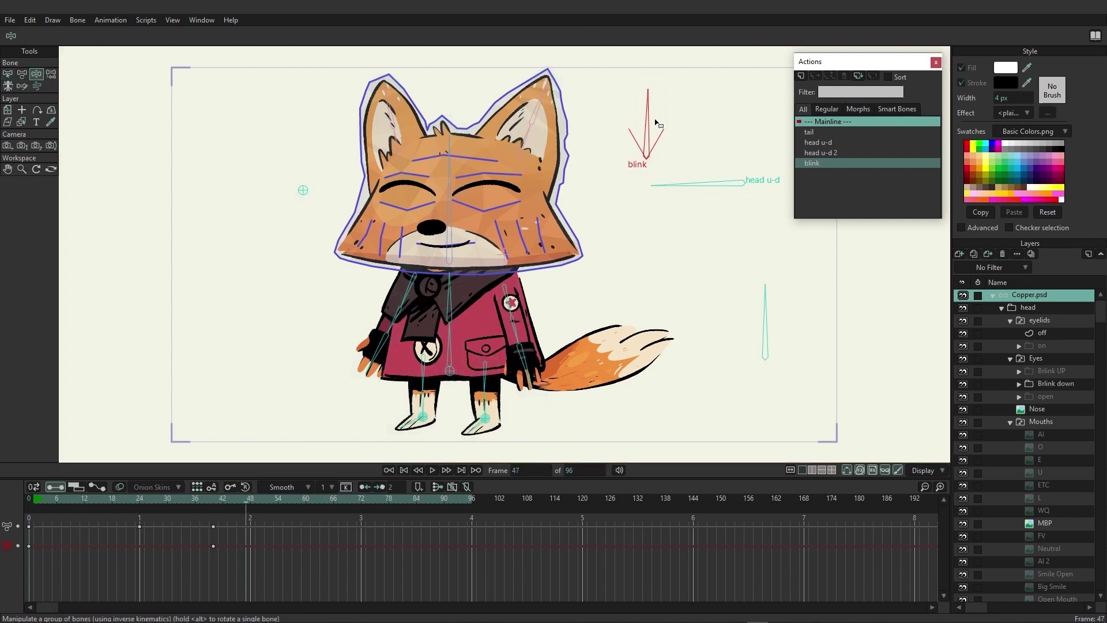
left_click_drag(656, 123, 642, 120)
mouse_move(702, 184)
left_mouse_down()
mouse_move(734, 149)
mouse_move(695, 130)
mouse_move(712, 216)
mouse_move(741, 181)
mouse_move(729, 205)
left_mouse_up()
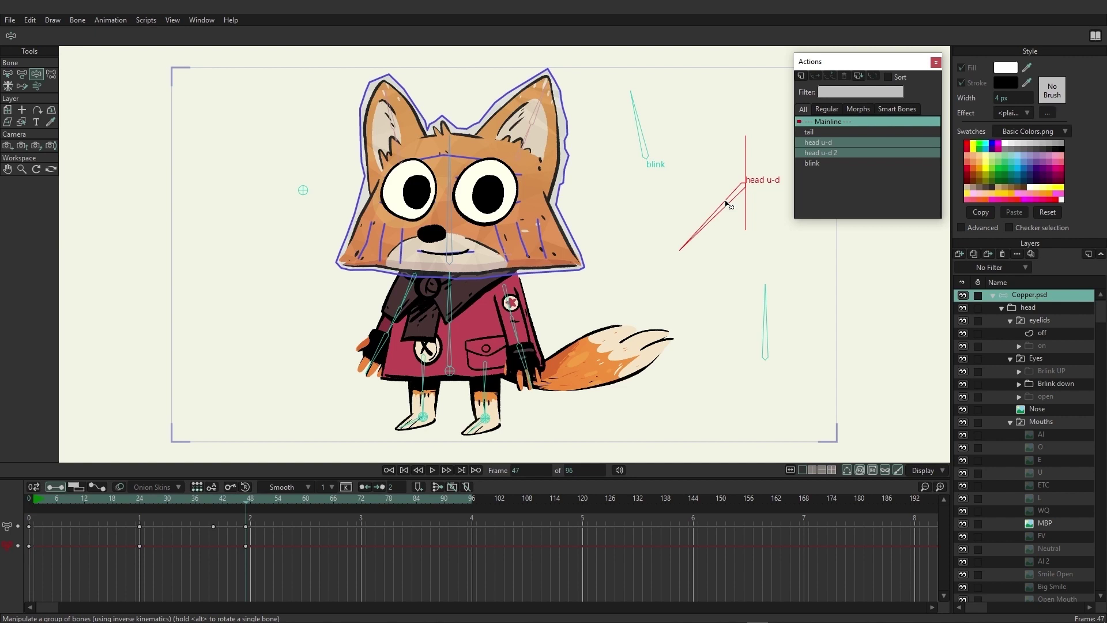
Step: Swing the head u-d bone upward at frame 47 so the fox's head tilts up
left_click_drag(728, 205, 745, 175)
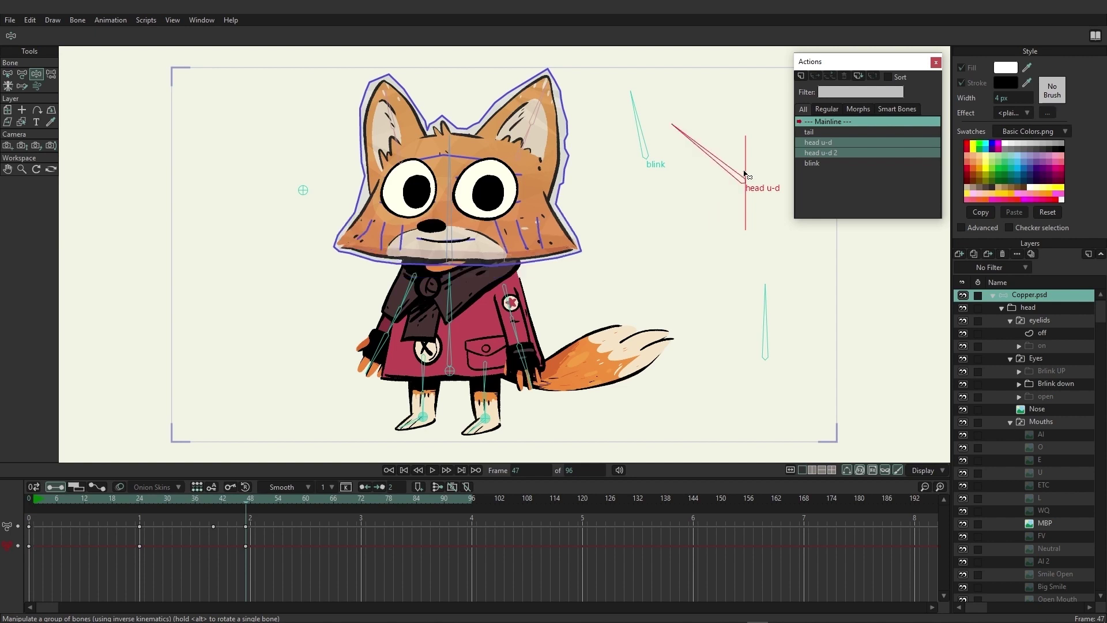